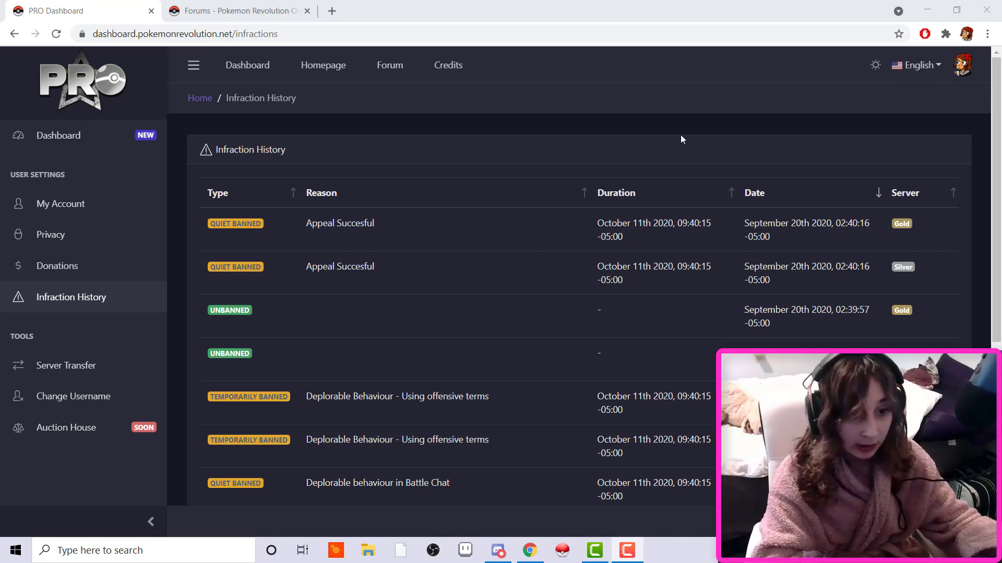
{"action": "scroll", "coordinate": [680, 140], "scroll_direction": "down", "scroll_amount": 2}
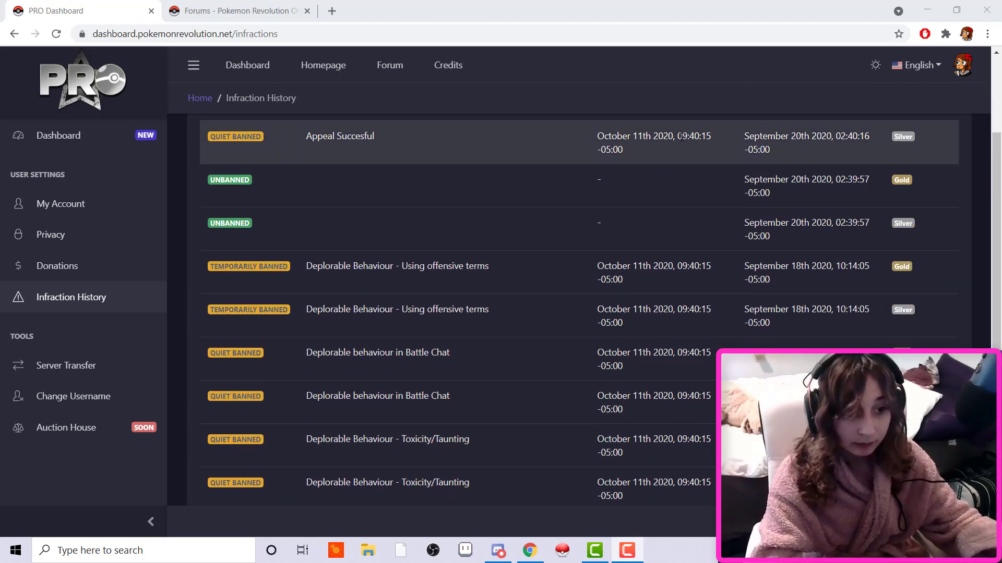
{"action": "scroll", "coordinate": [692, 146], "scroll_direction": "up", "scroll_amount": 2}
{"action": "scroll", "coordinate": [690, 146], "scroll_direction": "down", "scroll_amount": 1}
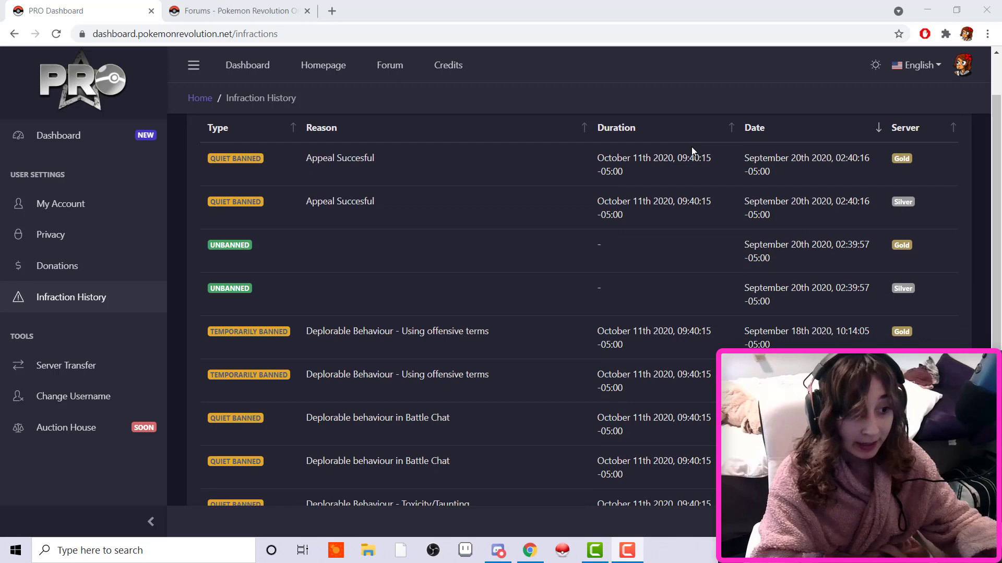
{"action": "scroll", "coordinate": [693, 151], "scroll_direction": "up", "scroll_amount": 1}
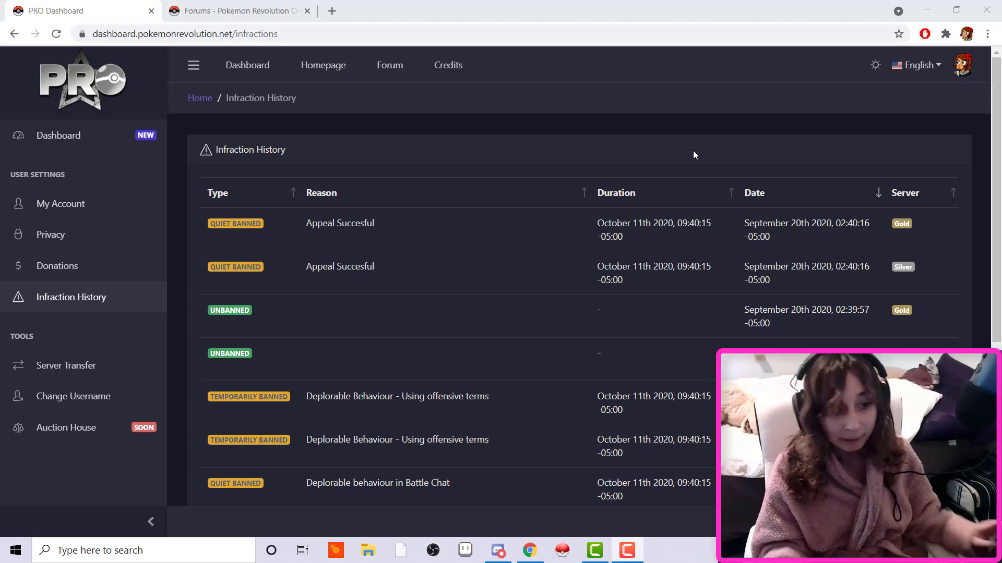
{"action": "scroll", "coordinate": [678, 79], "scroll_direction": "down", "scroll_amount": 1}
{"action": "scroll", "coordinate": [502, 208], "scroll_direction": "up", "scroll_amount": 1}
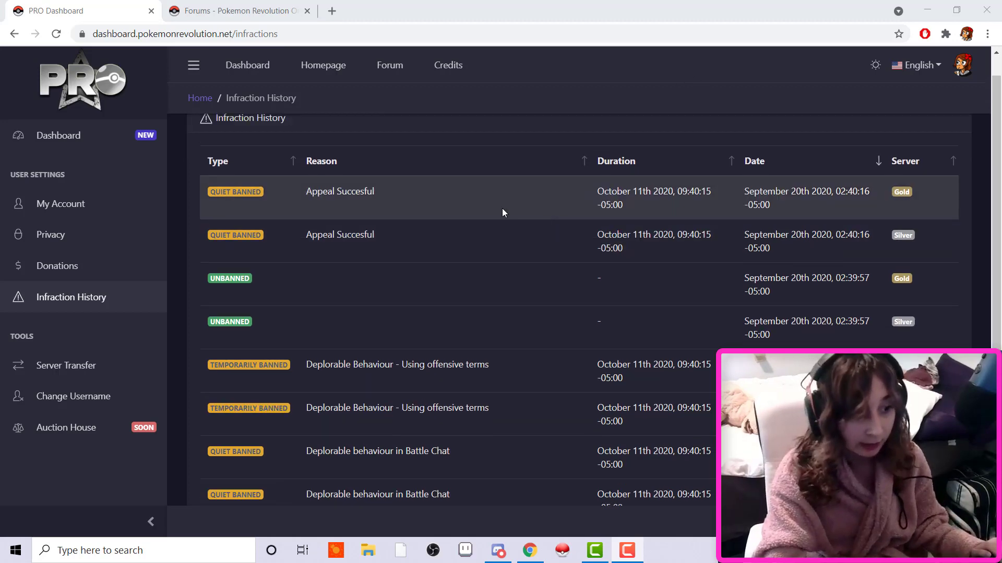
{"action": "scroll", "coordinate": [398, 174], "scroll_direction": "down", "scroll_amount": 2}
{"action": "scroll", "coordinate": [475, 179], "scroll_direction": "down", "scroll_amount": 2}
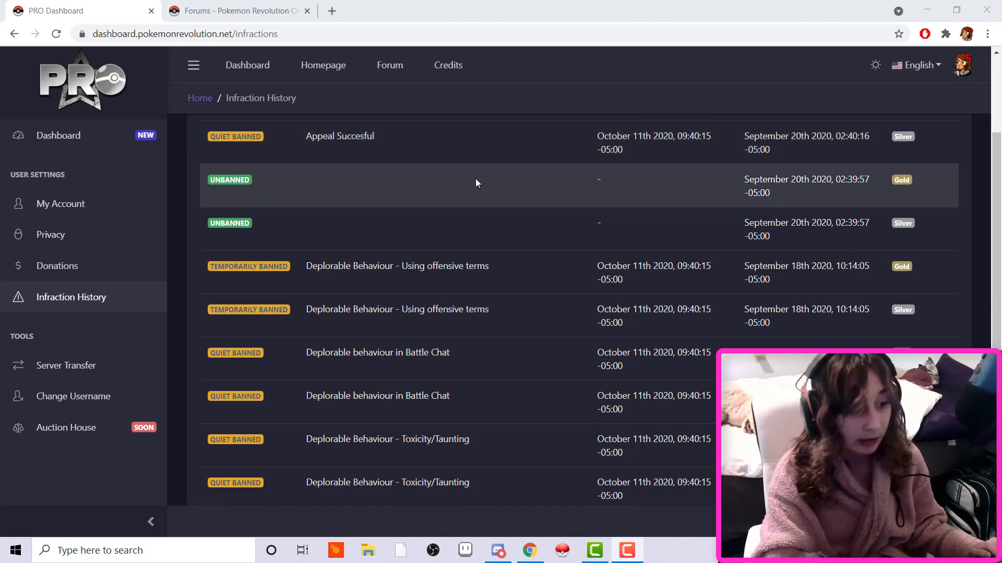
{"action": "scroll", "coordinate": [552, 308], "scroll_direction": "up", "scroll_amount": 4}
{"action": "scroll", "coordinate": [485, 271], "scroll_direction": "down", "scroll_amount": 2}
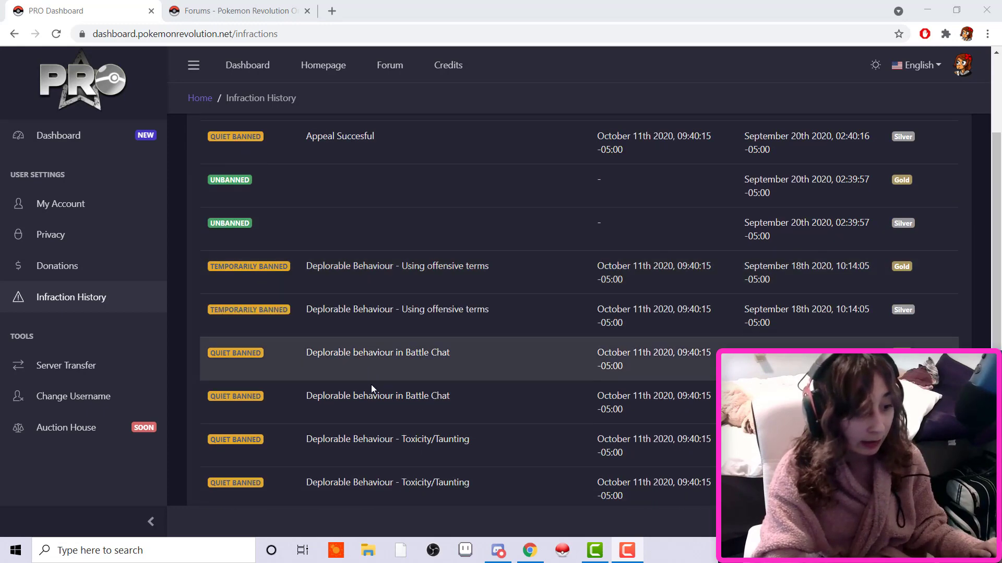
{"action": "scroll", "coordinate": [371, 385], "scroll_direction": "down", "scroll_amount": 2}
{"action": "left_click", "coordinate": [313, 402]}
{"action": "scroll", "coordinate": [470, 392], "scroll_direction": "up", "scroll_amount": 2}
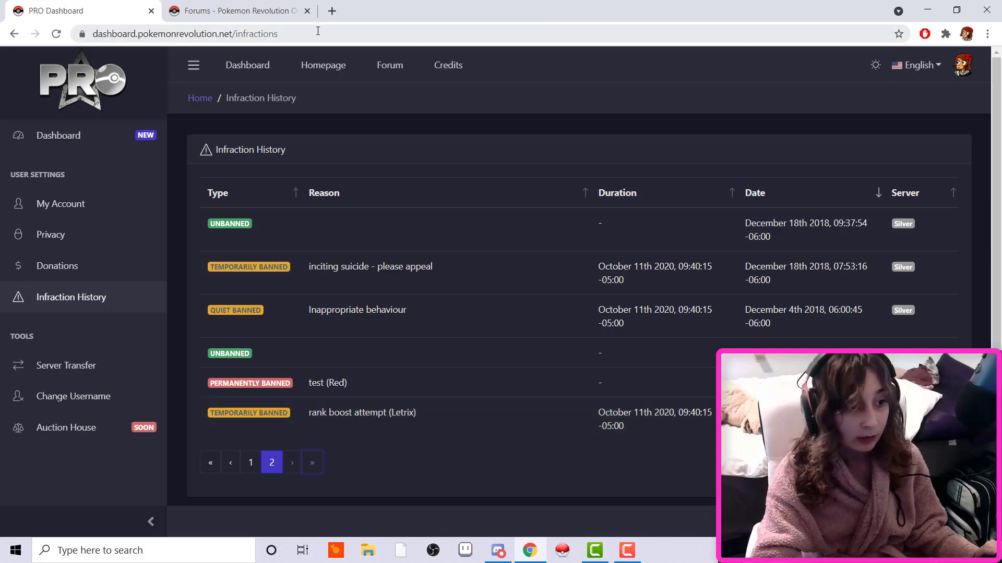
{"action": "left_click", "coordinate": [332, 12]}
{"action": "type", "text": "pro d"}
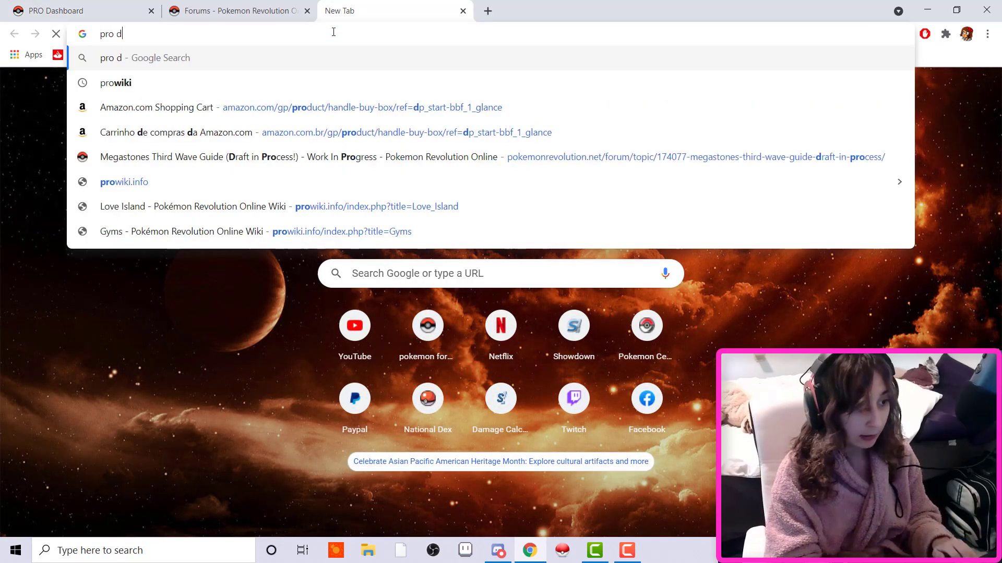
{"action": "type", "text": "ashbo"}
{"action": "key", "text": "Return"}
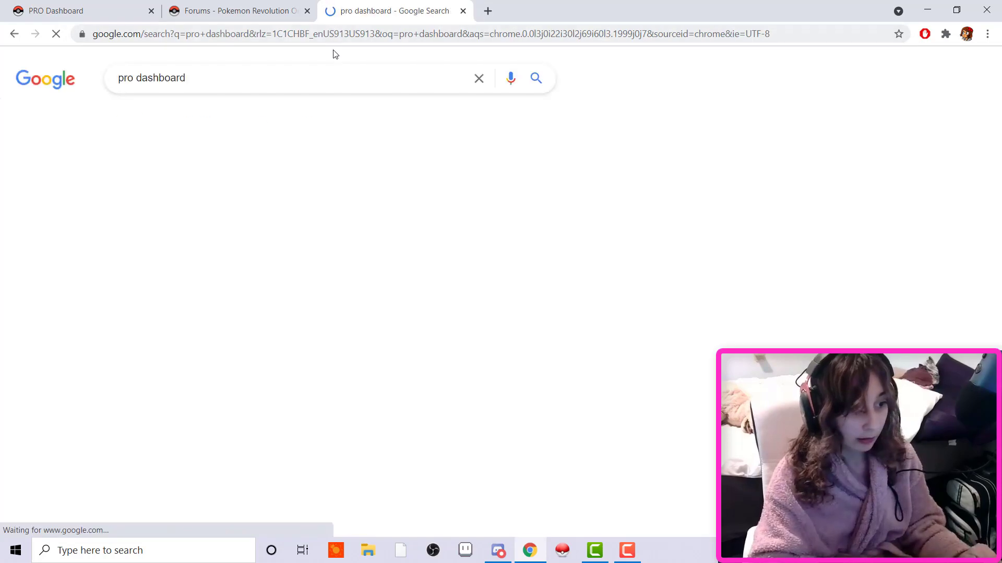
{"action": "left_click", "coordinate": [203, 192]}
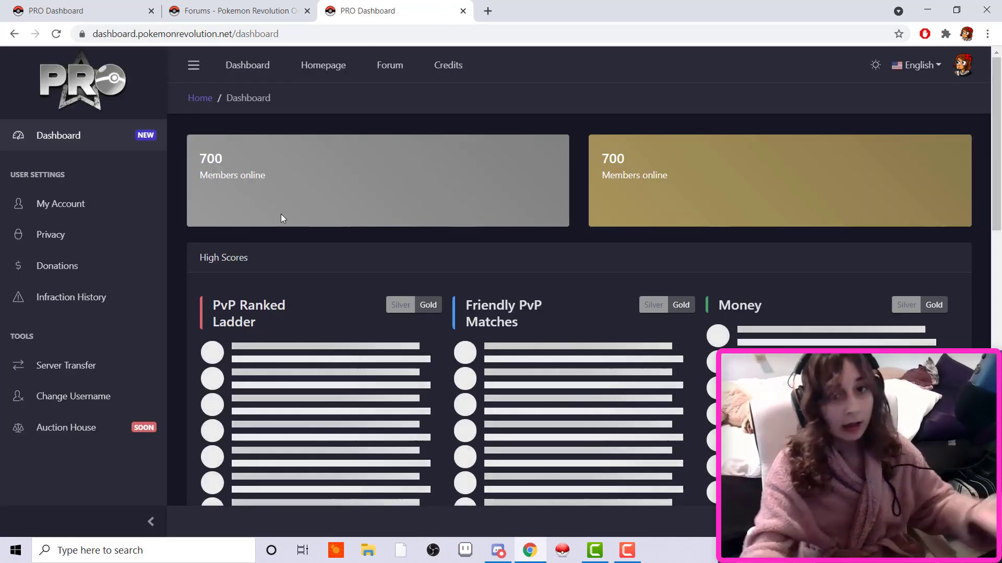
{"action": "scroll", "coordinate": [318, 209], "scroll_direction": "down", "scroll_amount": 3}
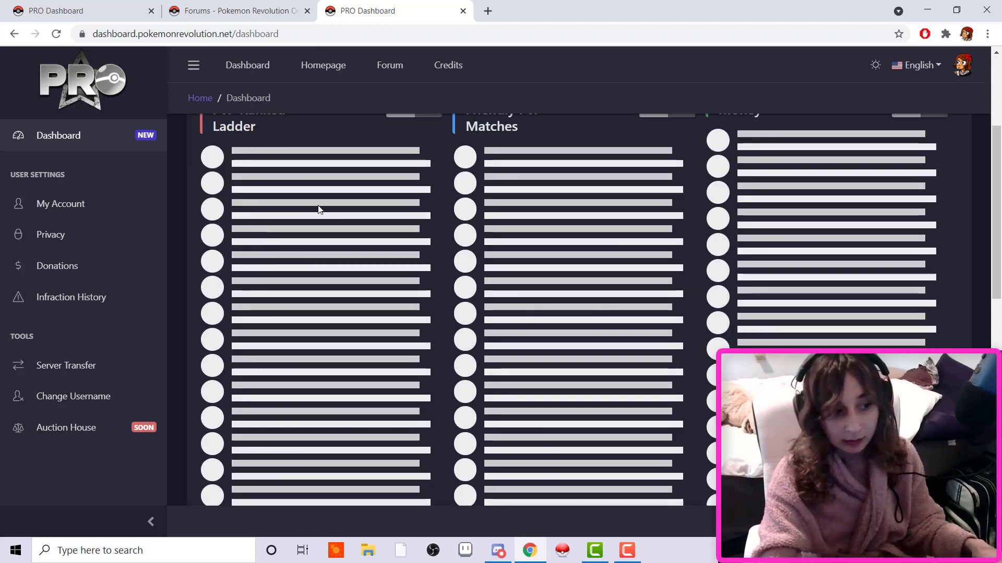
{"action": "scroll", "coordinate": [318, 211], "scroll_direction": "up", "scroll_amount": 3}
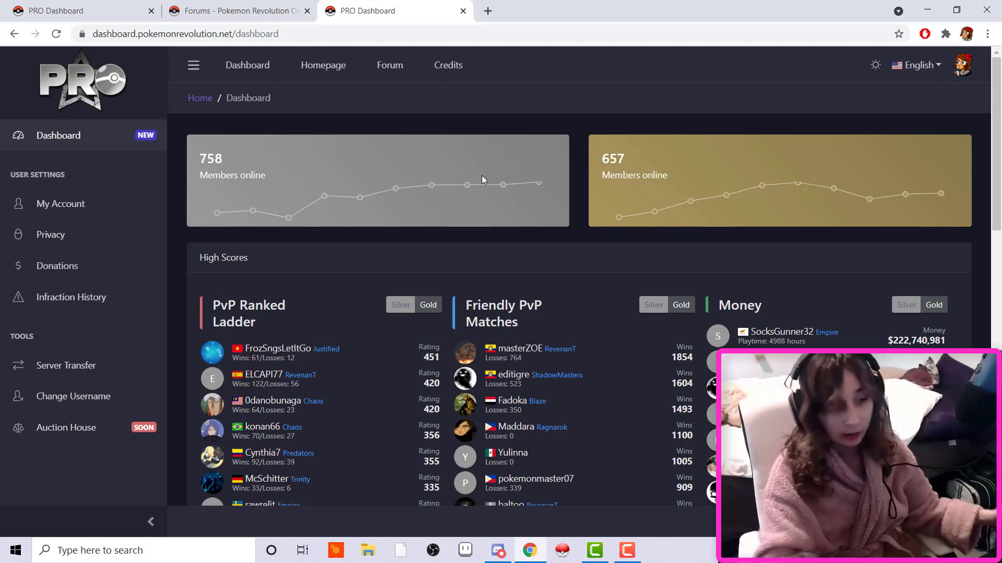
{"action": "scroll", "coordinate": [342, 317], "scroll_direction": "down", "scroll_amount": 1}
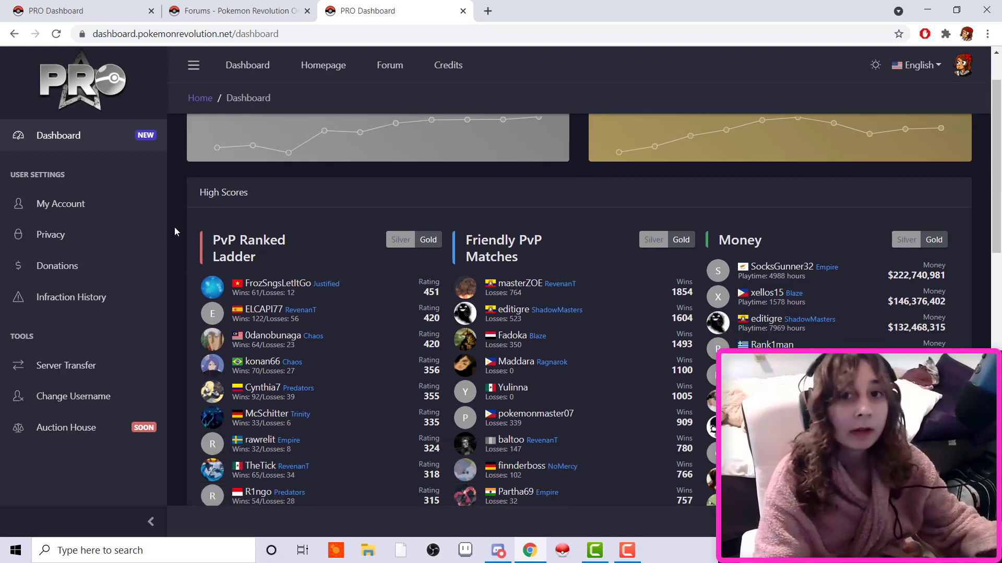
{"action": "scroll", "coordinate": [212, 258], "scroll_direction": "up", "scroll_amount": 1}
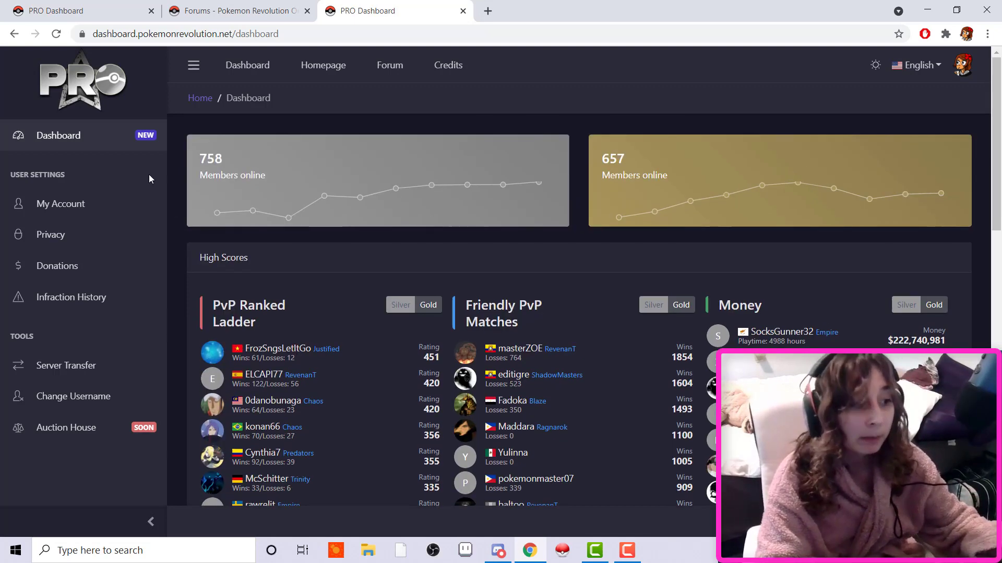
{"action": "left_click", "coordinate": [463, 12]}
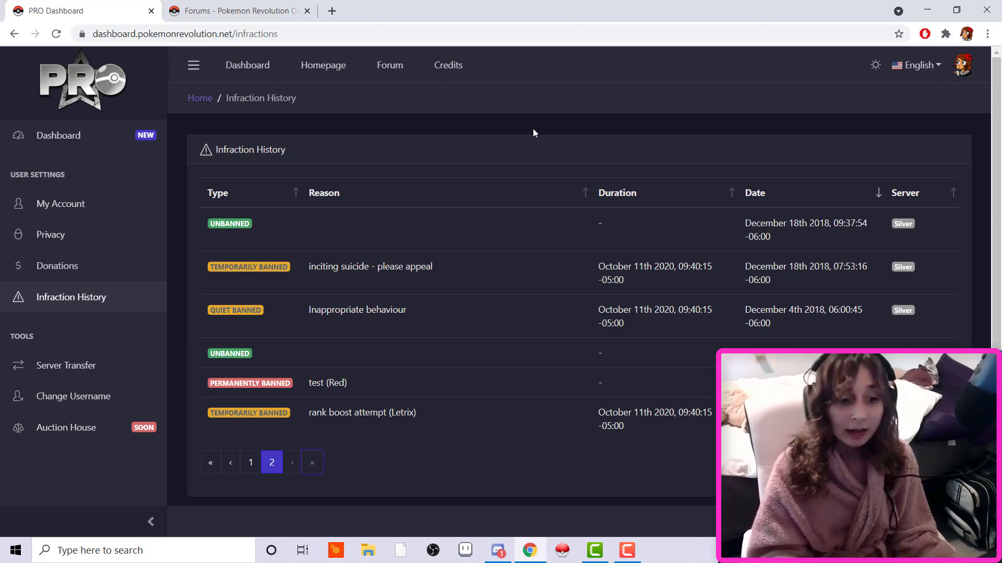
{"action": "scroll", "coordinate": [407, 235], "scroll_direction": "down", "scroll_amount": 2}
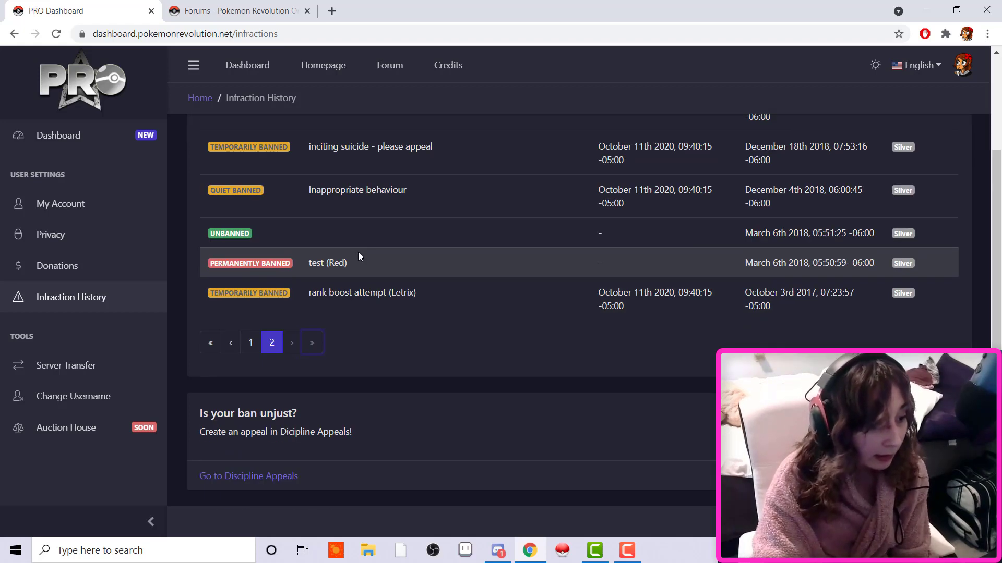
{"action": "scroll", "coordinate": [358, 252], "scroll_direction": "up", "scroll_amount": 1}
{"action": "scroll", "coordinate": [394, 279], "scroll_direction": "up", "scroll_amount": 1}
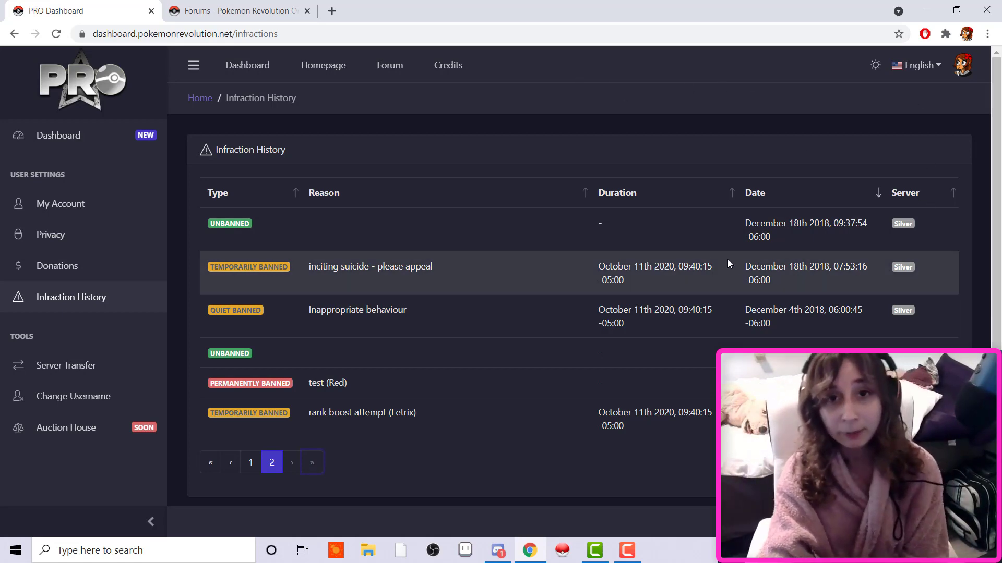
Switch to the PRO forum index and bring the Resolution Center's General Complaint Area into view
{"action": "left_click", "coordinate": [252, 8]}
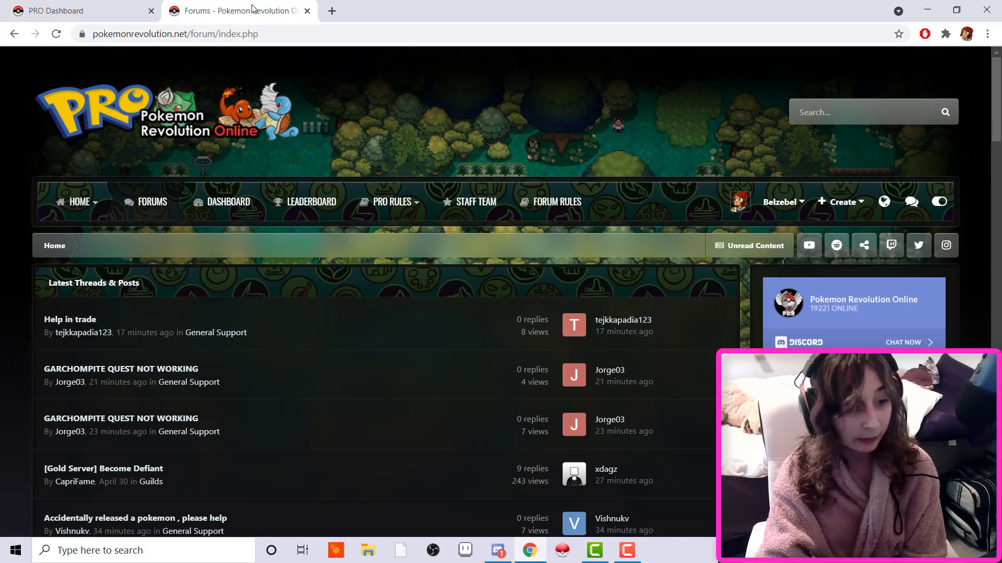
{"action": "scroll", "coordinate": [381, 324], "scroll_direction": "down", "scroll_amount": 3}
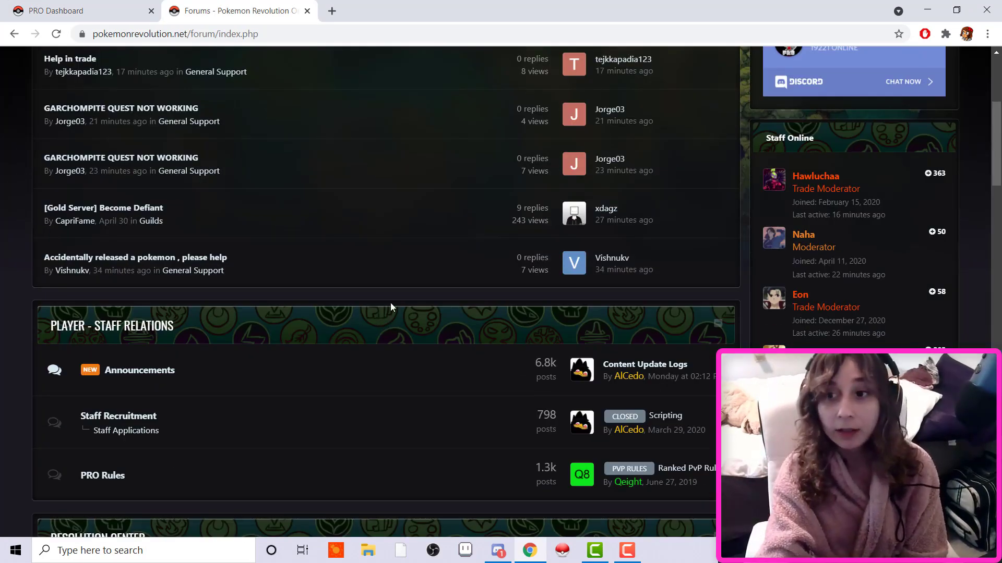
{"action": "scroll", "coordinate": [391, 303], "scroll_direction": "up", "scroll_amount": 2}
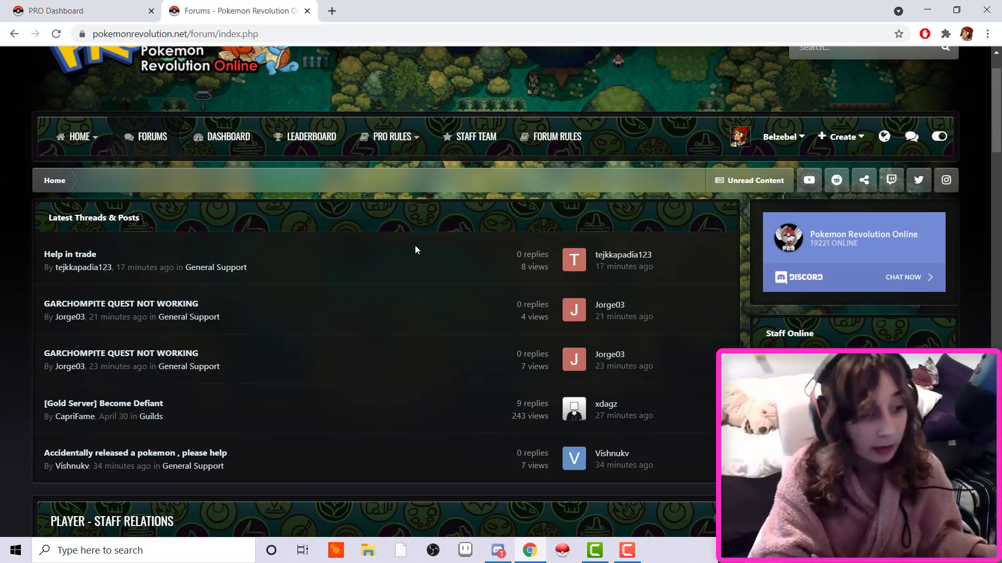
{"action": "scroll", "coordinate": [422, 261], "scroll_direction": "down", "scroll_amount": 1}
{"action": "scroll", "coordinate": [421, 261], "scroll_direction": "down", "scroll_amount": 1}
{"action": "scroll", "coordinate": [423, 260], "scroll_direction": "down", "scroll_amount": 1}
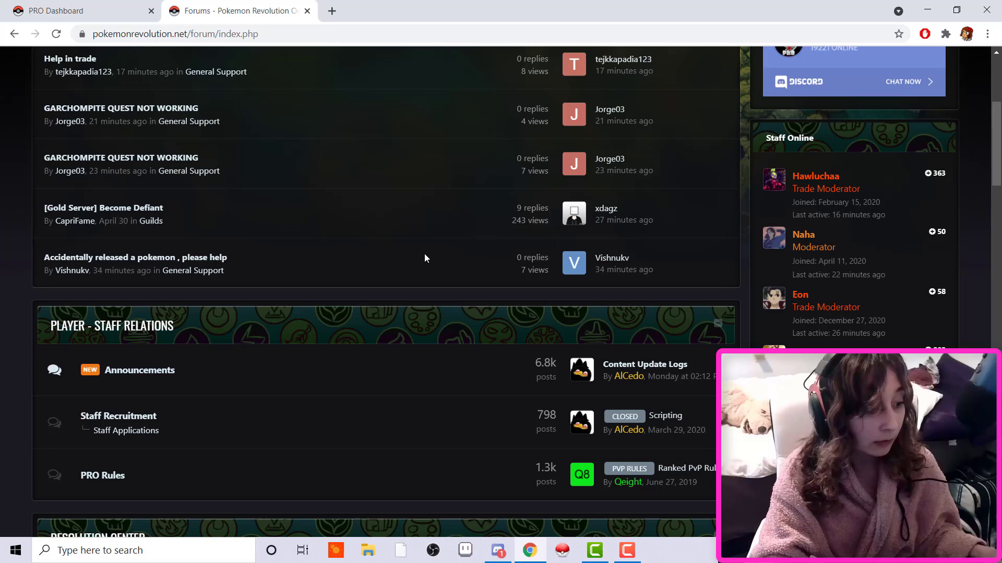
{"action": "scroll", "coordinate": [425, 258], "scroll_direction": "down", "scroll_amount": 1}
{"action": "scroll", "coordinate": [424, 258], "scroll_direction": "down", "scroll_amount": 2}
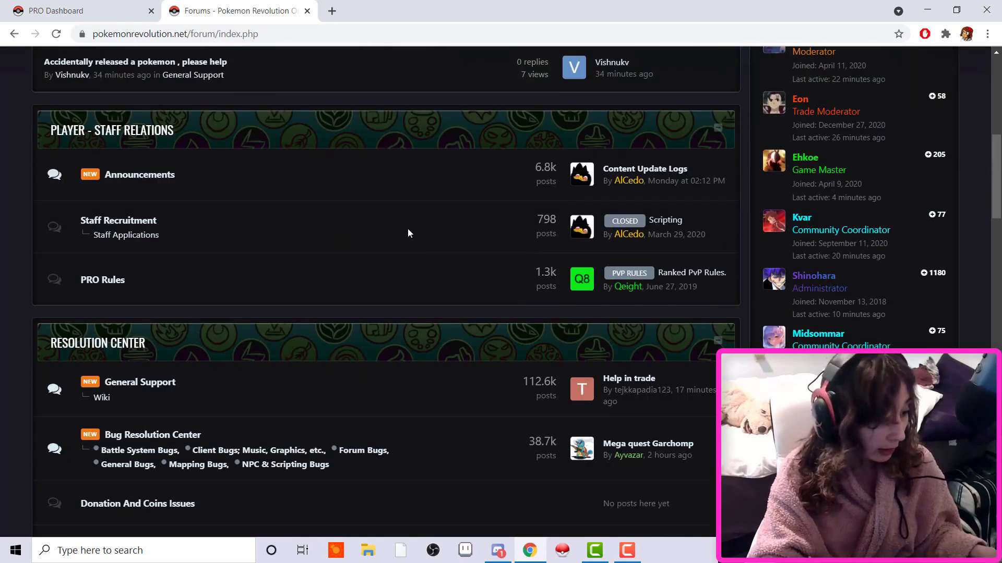
{"action": "scroll", "coordinate": [395, 218], "scroll_direction": "down", "scroll_amount": 2}
{"action": "scroll", "coordinate": [376, 206], "scroll_direction": "down", "scroll_amount": 1}
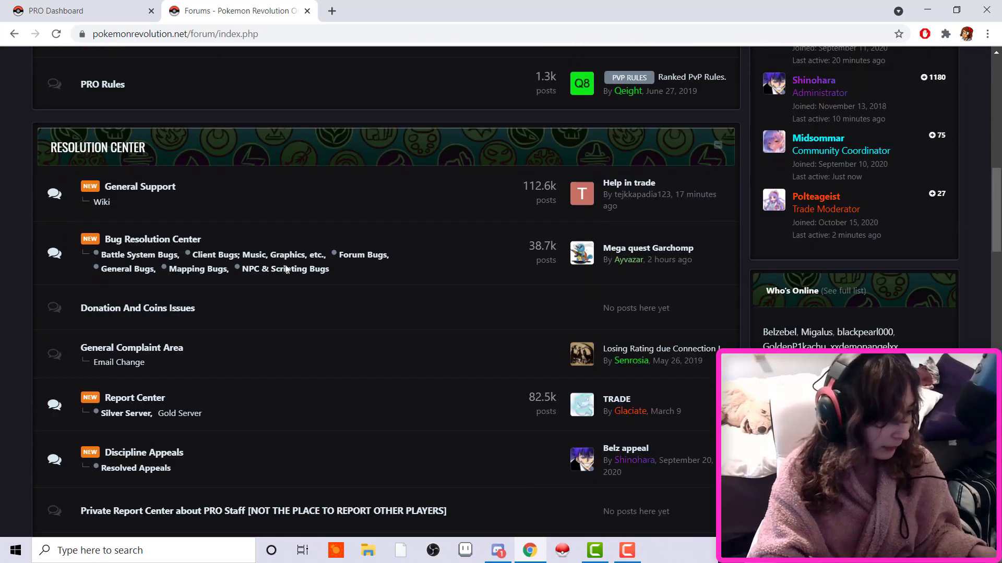
Enter the General Complaint Area and start a new, untitled topic there
{"action": "left_click", "coordinate": [157, 353]}
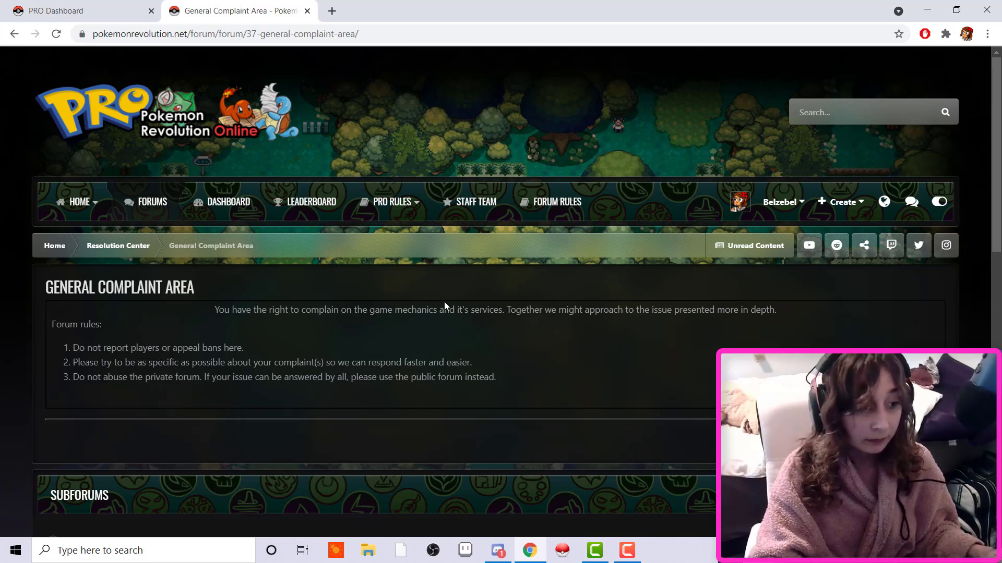
{"action": "scroll", "coordinate": [444, 302], "scroll_direction": "down", "scroll_amount": 2}
{"action": "scroll", "coordinate": [448, 302], "scroll_direction": "down", "scroll_amount": 4}
{"action": "scroll", "coordinate": [448, 306], "scroll_direction": "up", "scroll_amount": 2}
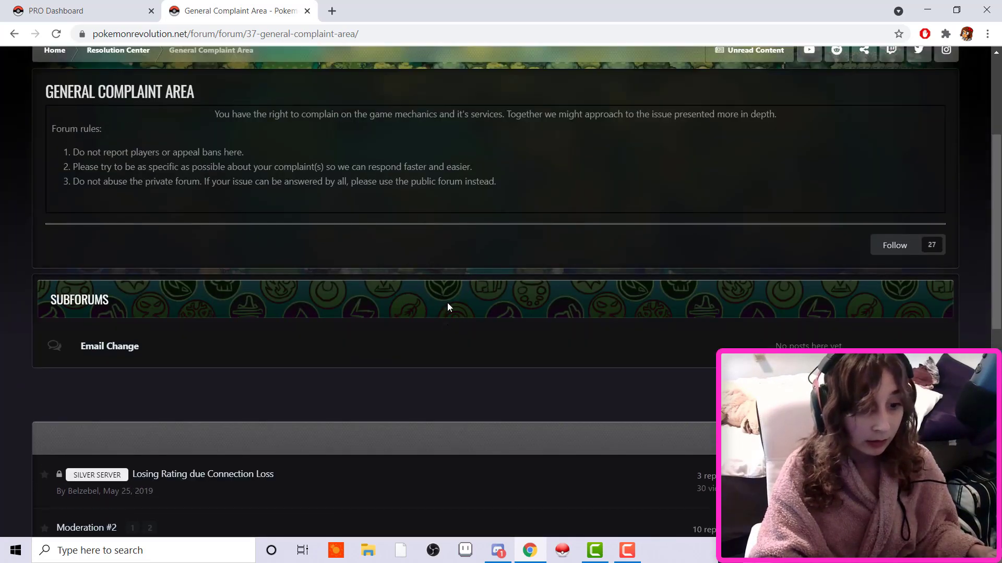
{"action": "scroll", "coordinate": [448, 308], "scroll_direction": "up", "scroll_amount": 1}
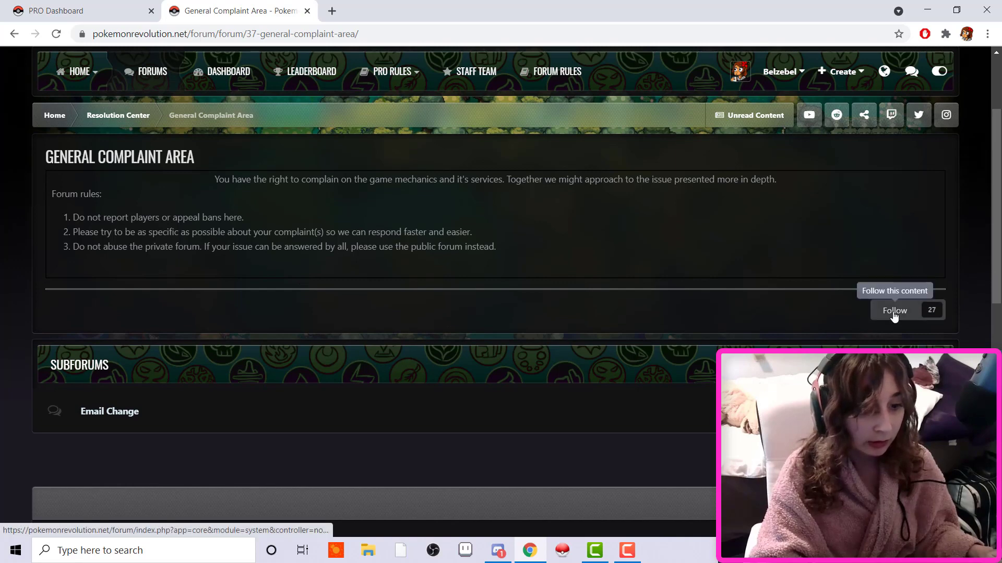
{"action": "scroll", "coordinate": [886, 313], "scroll_direction": "down", "scroll_amount": 3}
{"action": "scroll", "coordinate": [885, 313], "scroll_direction": "down", "scroll_amount": 2}
{"action": "scroll", "coordinate": [884, 312], "scroll_direction": "down", "scroll_amount": 2}
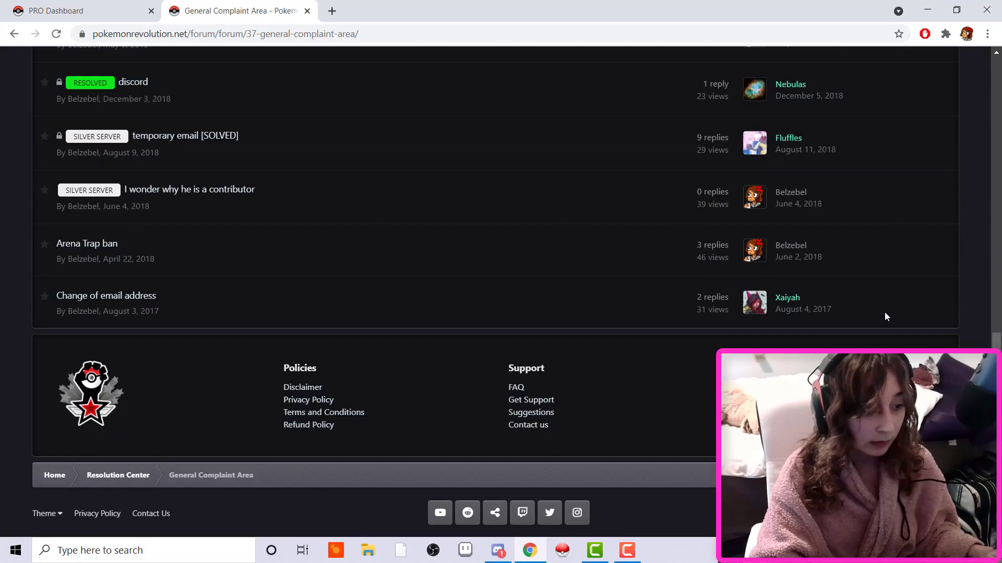
{"action": "scroll", "coordinate": [884, 312], "scroll_direction": "up", "scroll_amount": 3}
{"action": "scroll", "coordinate": [885, 312], "scroll_direction": "up", "scroll_amount": 2}
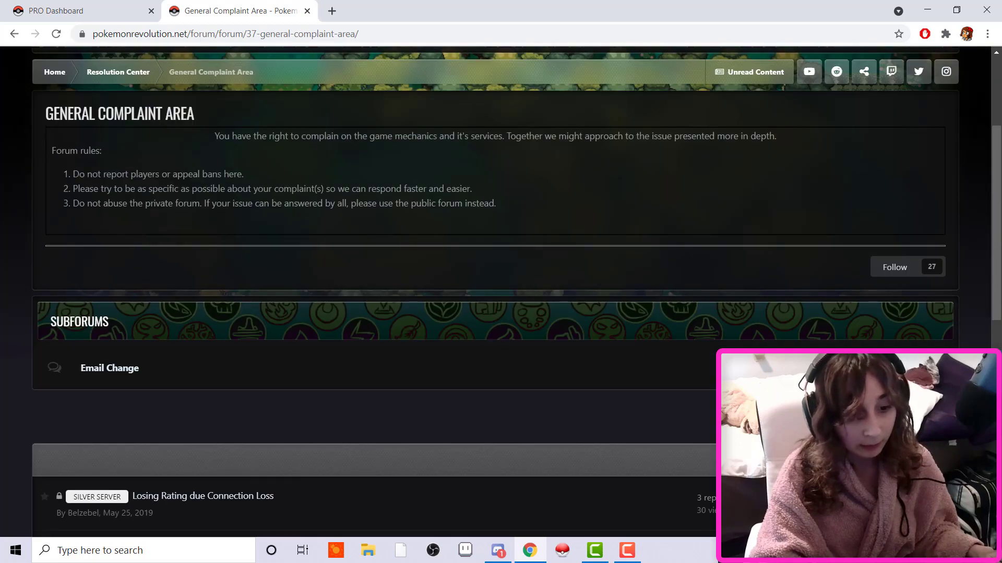
{"action": "scroll", "coordinate": [884, 312], "scroll_direction": "up", "scroll_amount": 1}
{"action": "left_click", "coordinate": [900, 460]}
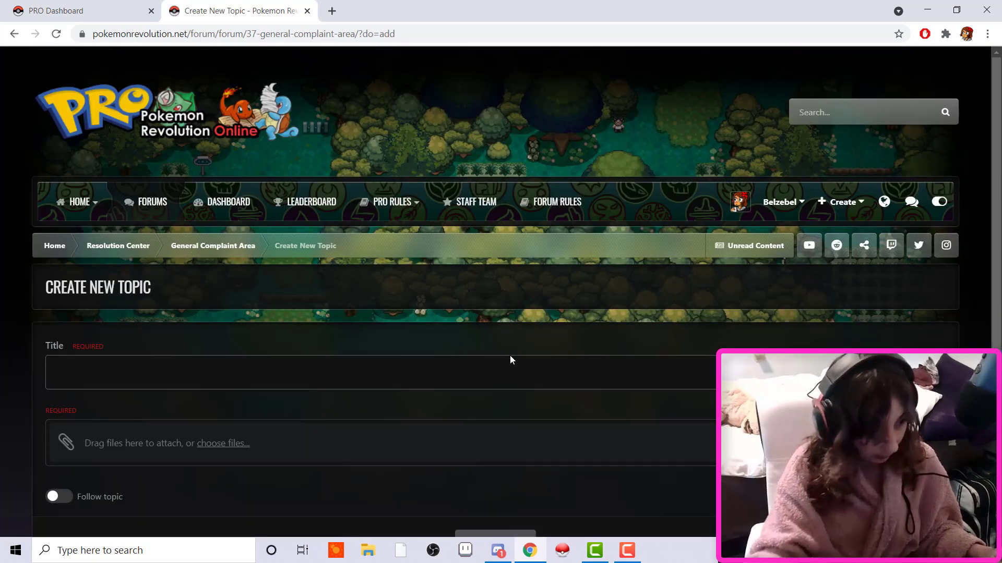
{"action": "scroll", "coordinate": [472, 345], "scroll_direction": "down", "scroll_amount": 2}
{"action": "scroll", "coordinate": [376, 313], "scroll_direction": "down", "scroll_amount": 1}
{"action": "scroll", "coordinate": [282, 290], "scroll_direction": "up", "scroll_amount": 2}
Type the topic title and correct its typos until it reads 'Unfair Ban'
{"action": "left_click", "coordinate": [256, 264]}
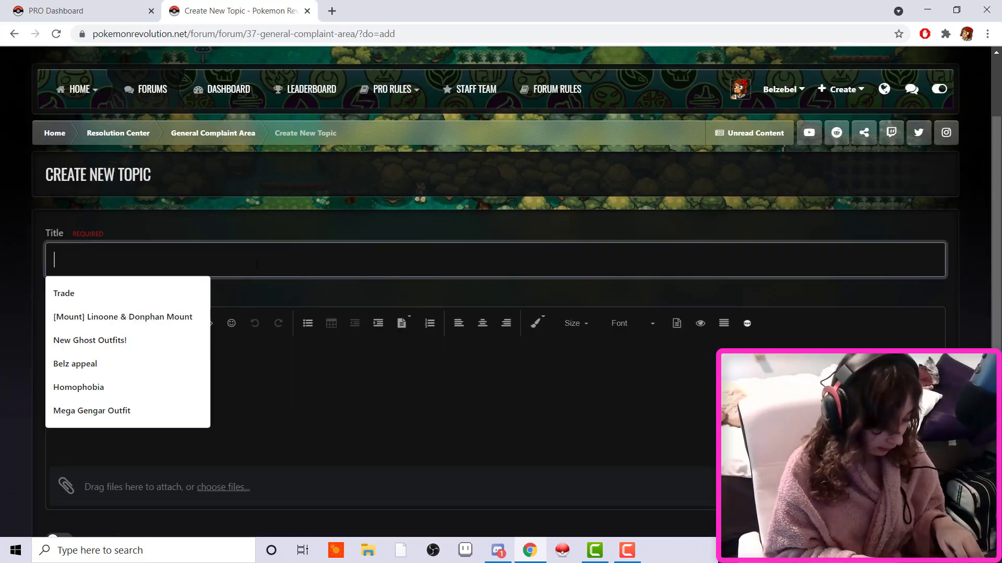
{"action": "type", "text": "Ban App"}
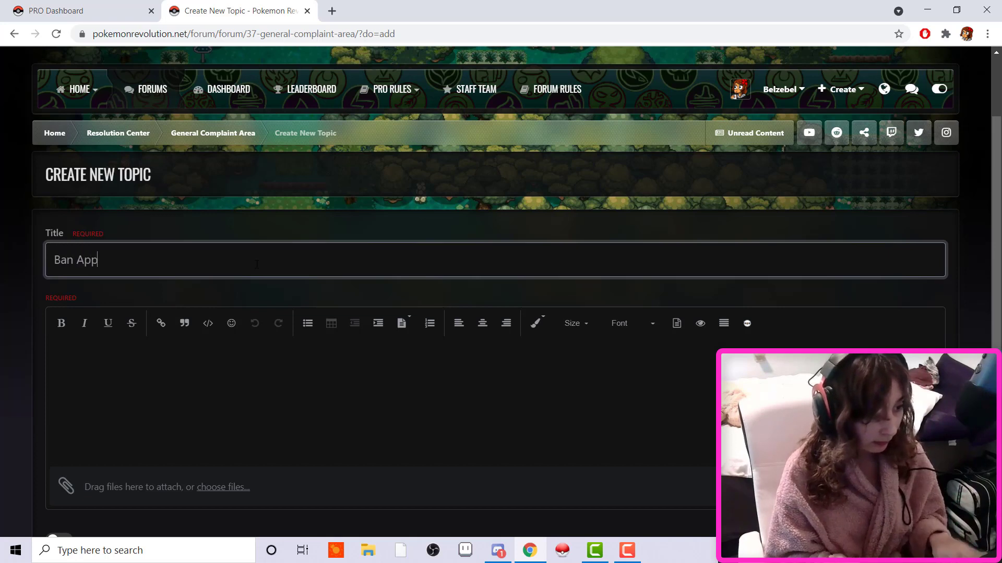
{"action": "type", "text": "eal"}
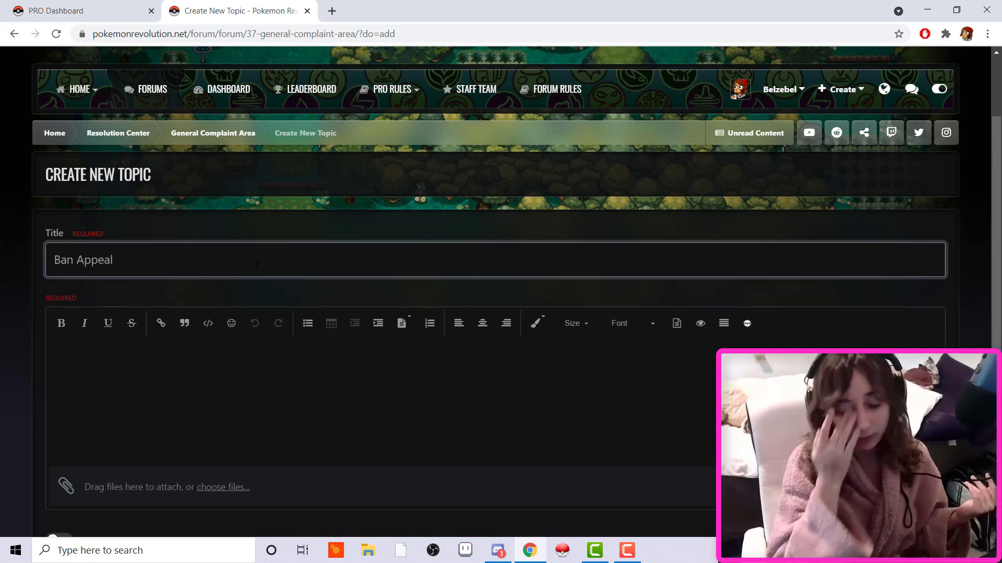
{"action": "key", "text": "BackSpace"}
{"action": "key", "text": "BackSpace"}
{"action": "key", "text": "BackSpace"}
{"action": "key", "text": "BackSpace"}
{"action": "key", "text": "BackSpace"}
{"action": "key", "text": "BackSpace"}
{"action": "key", "text": "BackSpace"}
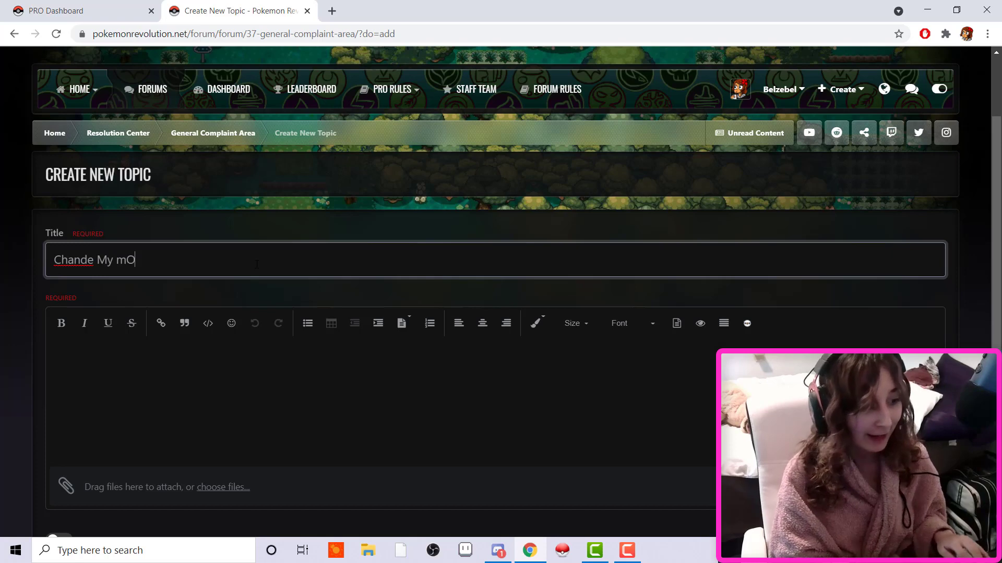
{"action": "key", "text": "ctrl+a"}
{"action": "key", "text": "BackSpace"}
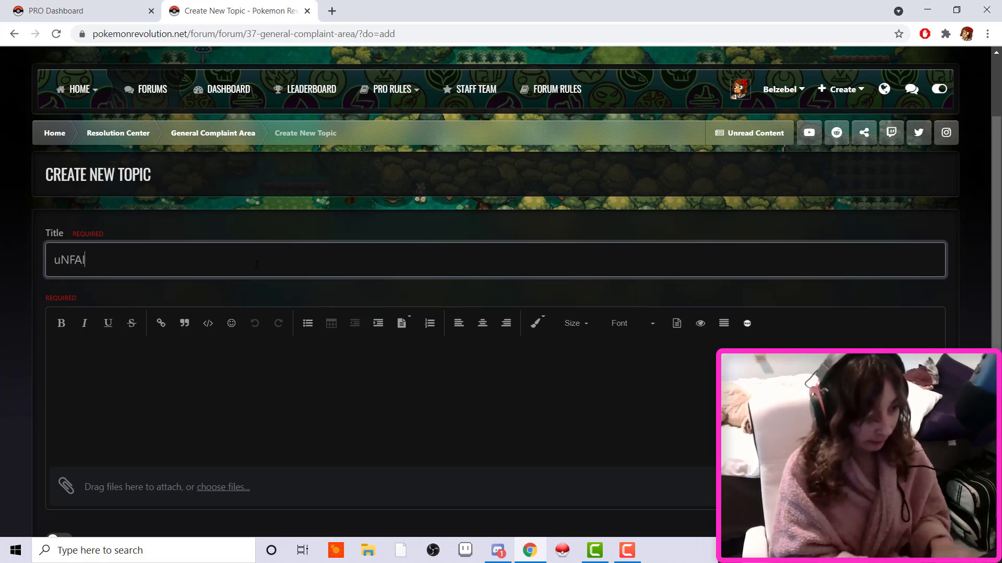
{"action": "key", "text": "BackSpace"}
{"action": "type", "text": "Unfair Bai"}
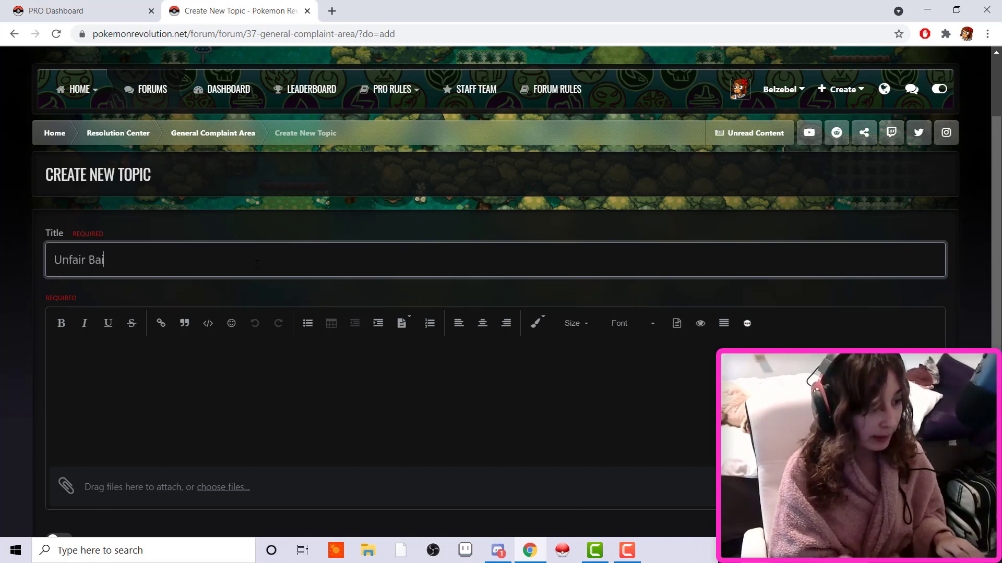
{"action": "key", "text": "BackSpace"}
{"action": "type", "text": "n"}
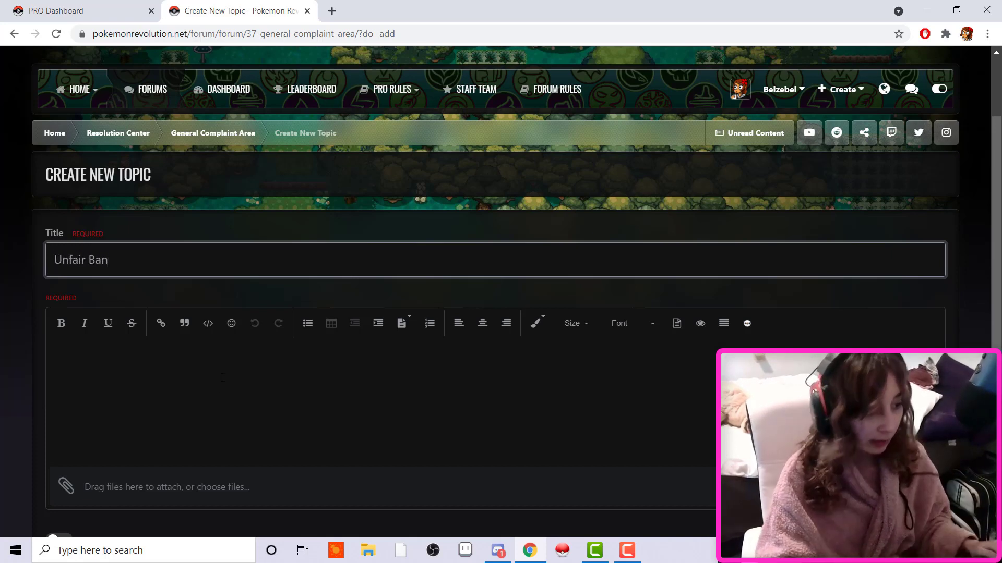
{"action": "left_click", "coordinate": [219, 385]}
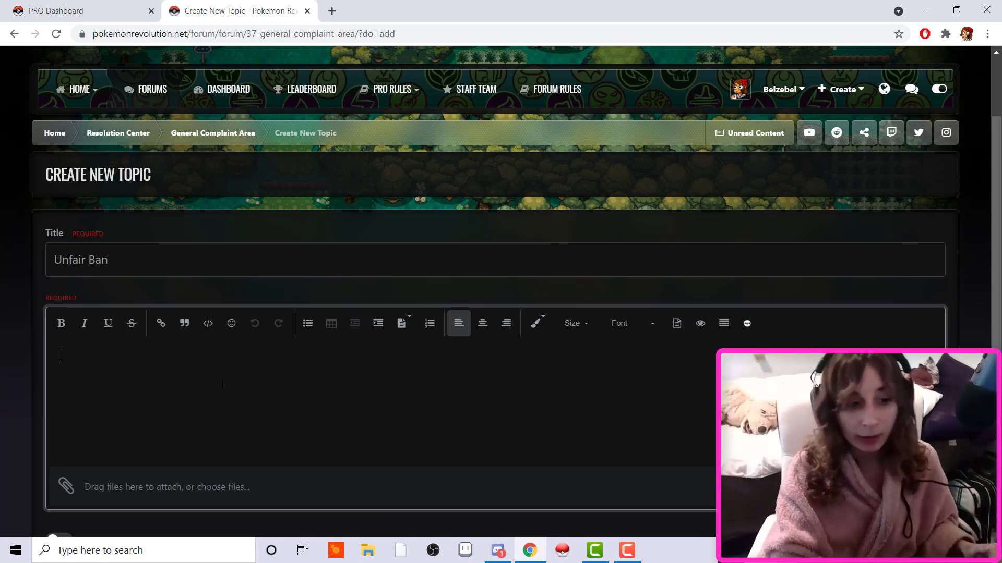
{"action": "scroll", "coordinate": [269, 349], "scroll_direction": "down", "scroll_amount": 2}
{"action": "type", "text": "I felt humili"}
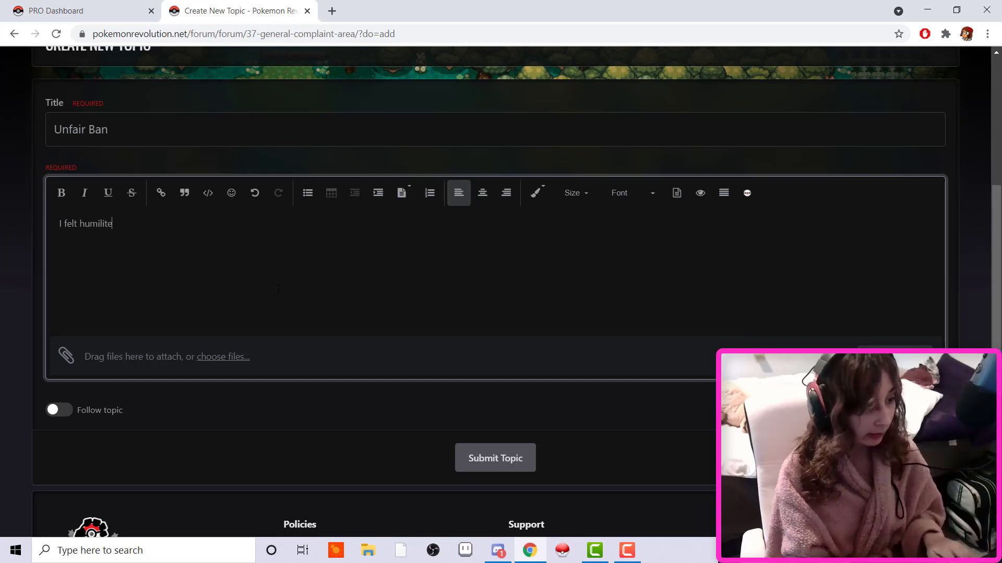
{"action": "type", "text": "ated with the mod handling my ban."}
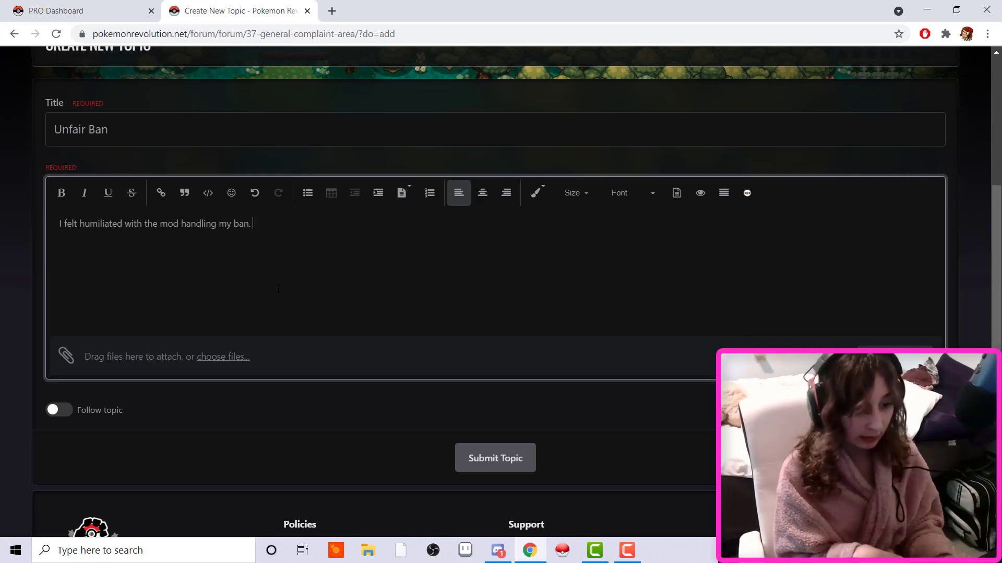
{"action": "type", "text": " He is too"}
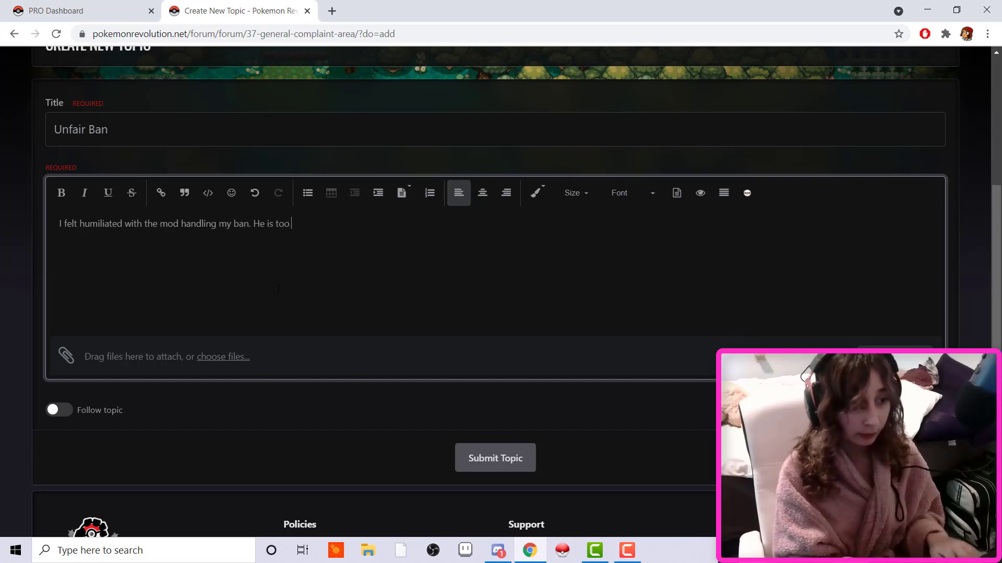
{"action": "type", "text": " rude, an"}
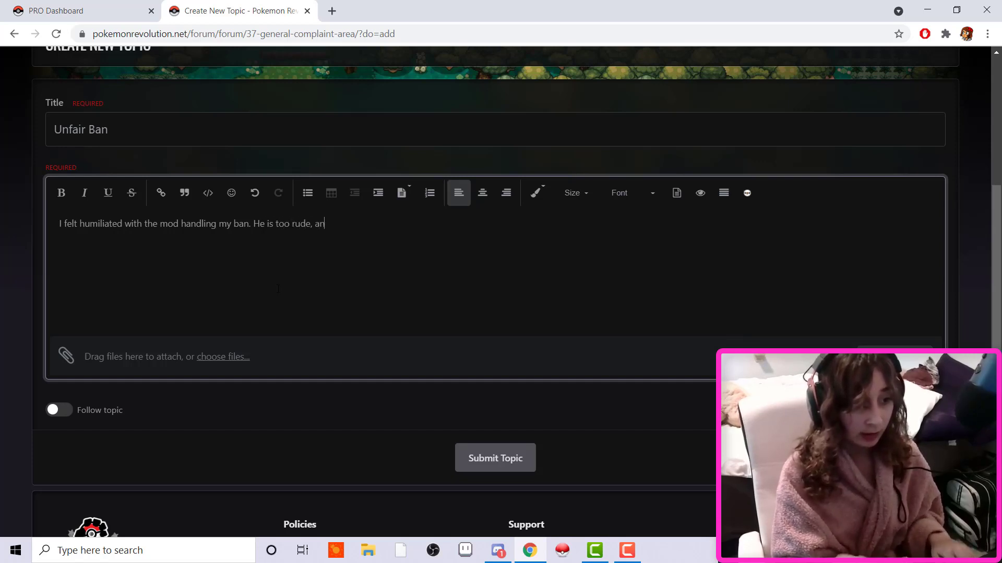
{"action": "type", "text": "d he doesntaccep"}
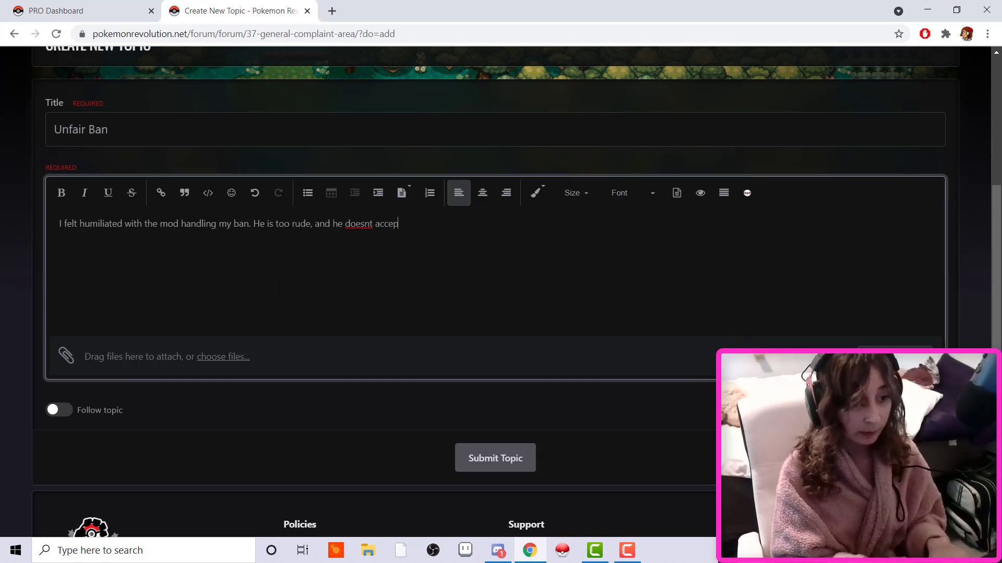
{"action": "type", "text": "t that Im"}
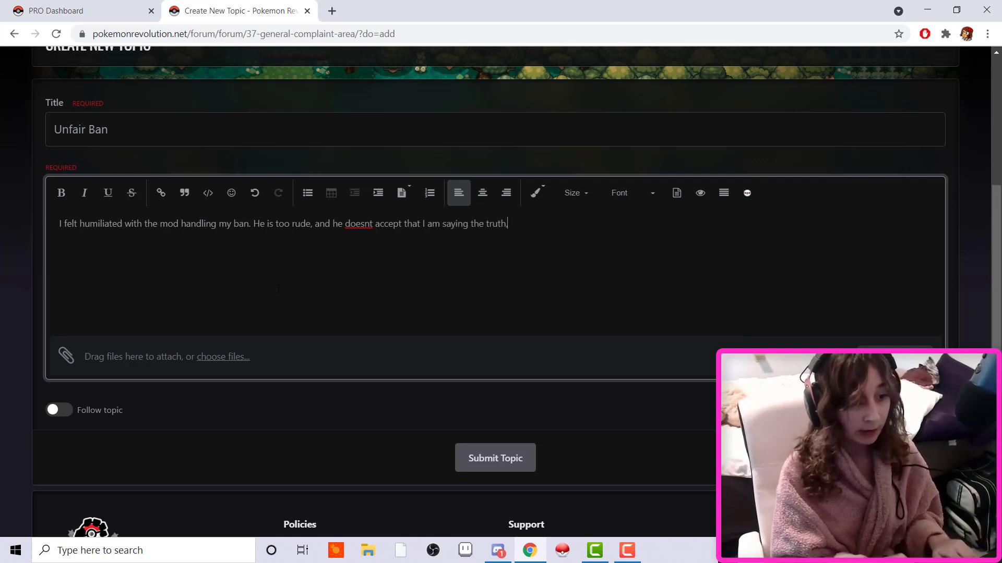
{"action": "type", "text": "I regret that I broke t"}
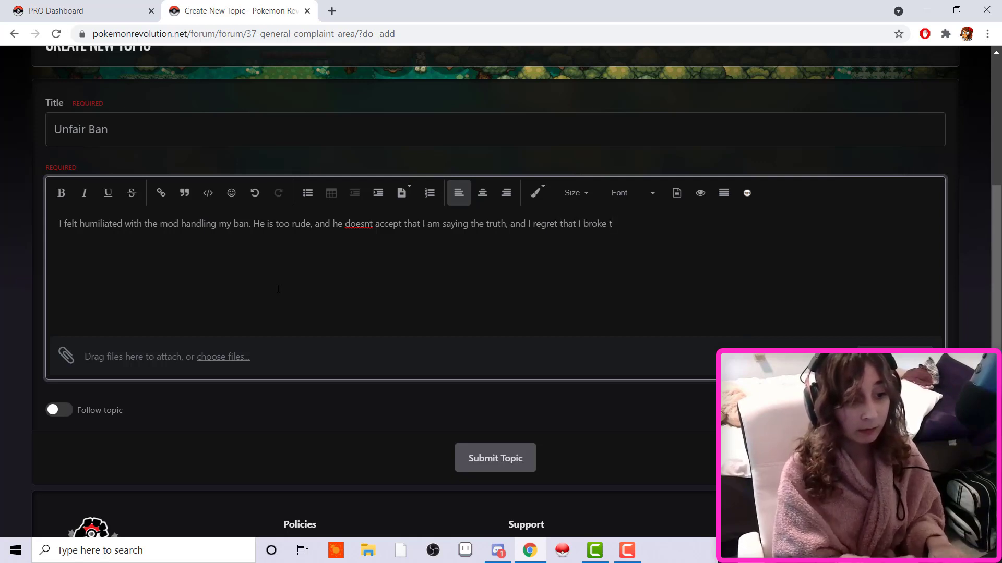
{"action": "type", "text": "I wo"}
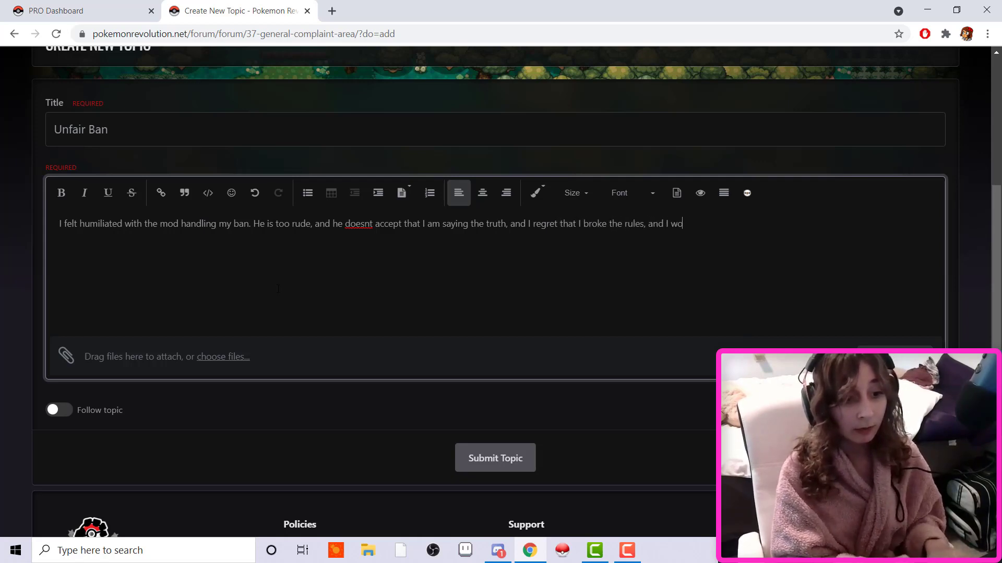
{"action": "type", "text": "nt do it again."}
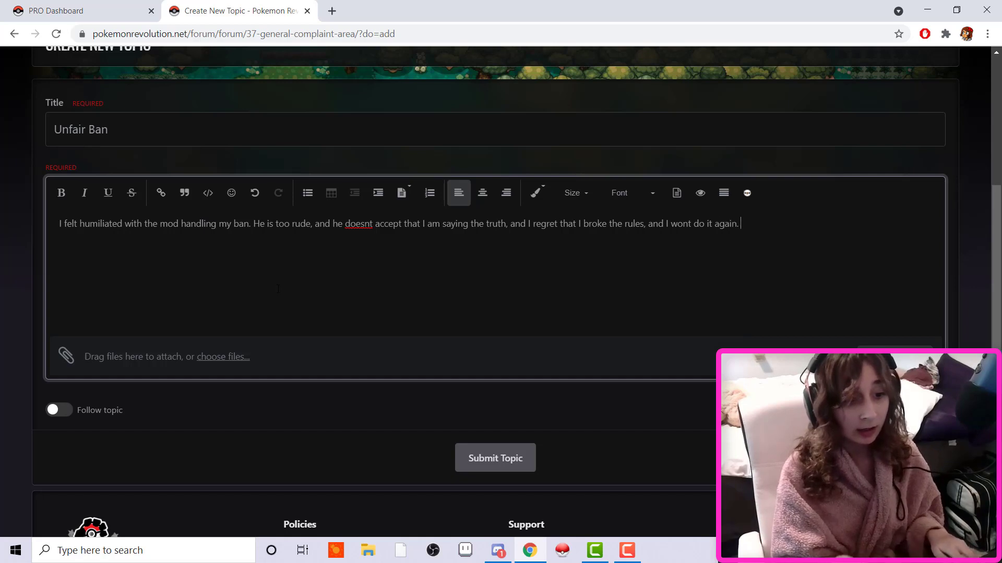
{"action": "type", "text": "Please,"}
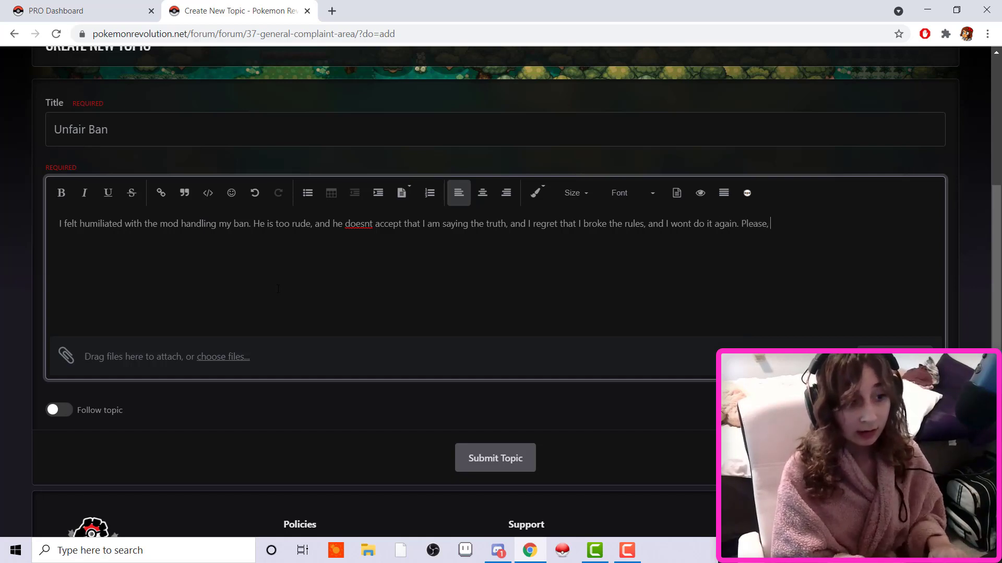
{"action": "type", "text": " give me and"}
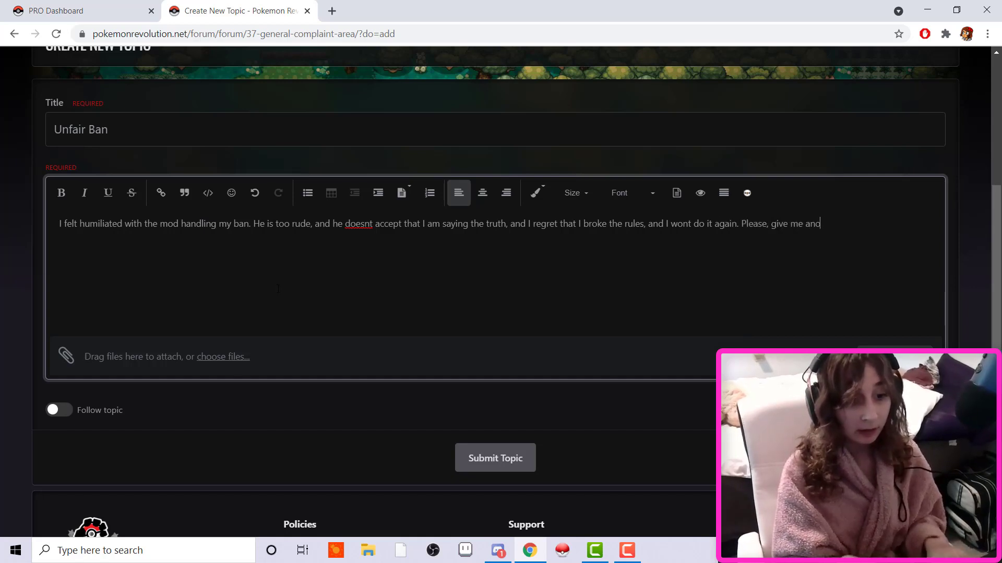
{"action": "key", "text": "BackSpace"}
{"action": "type", "text": "other chance."}
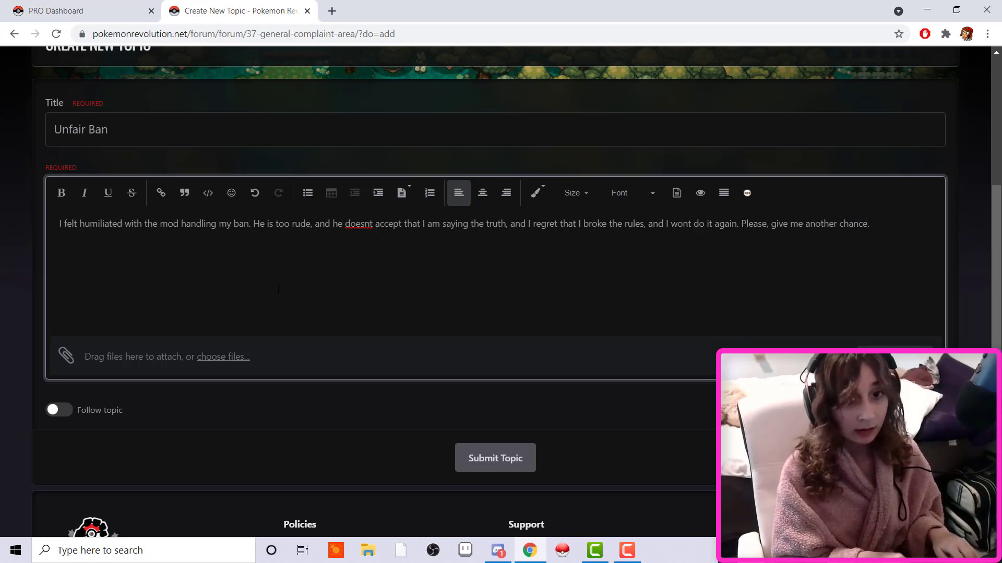
{"action": "type", "text": " I"}
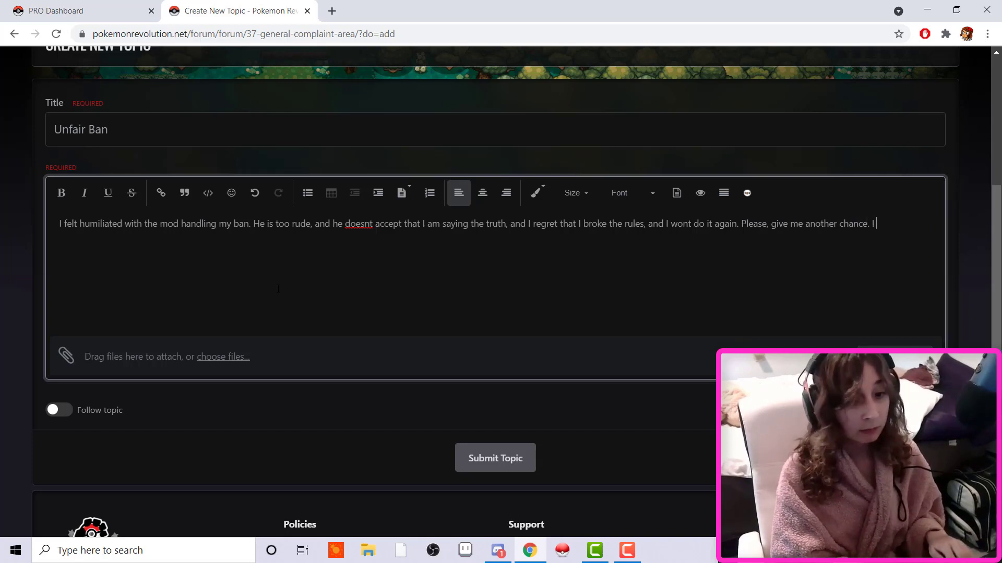
{"action": "type", "text": " love this game"}
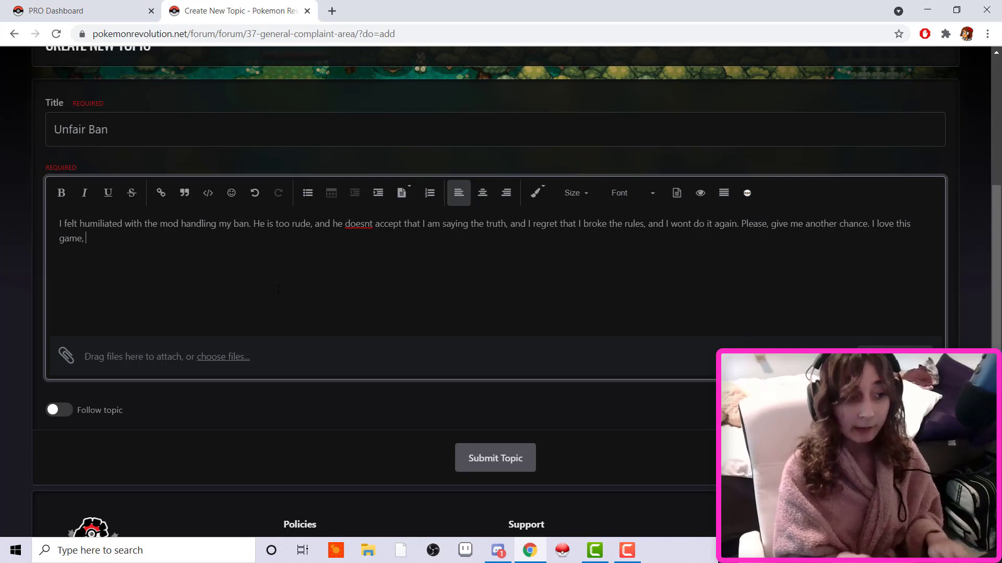
{"action": "type", "text": ", and I"}
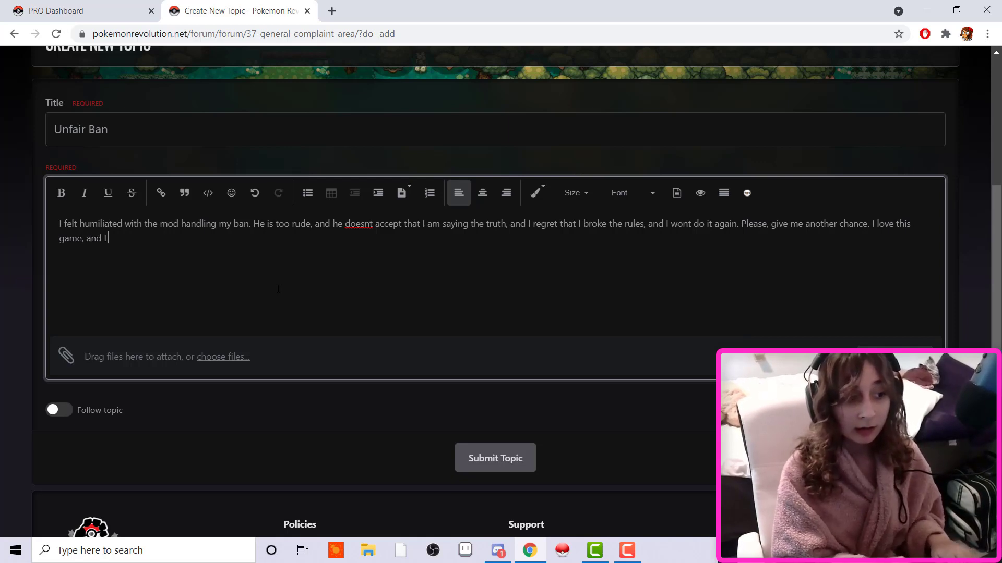
{"action": "type", "text": "lly don"}
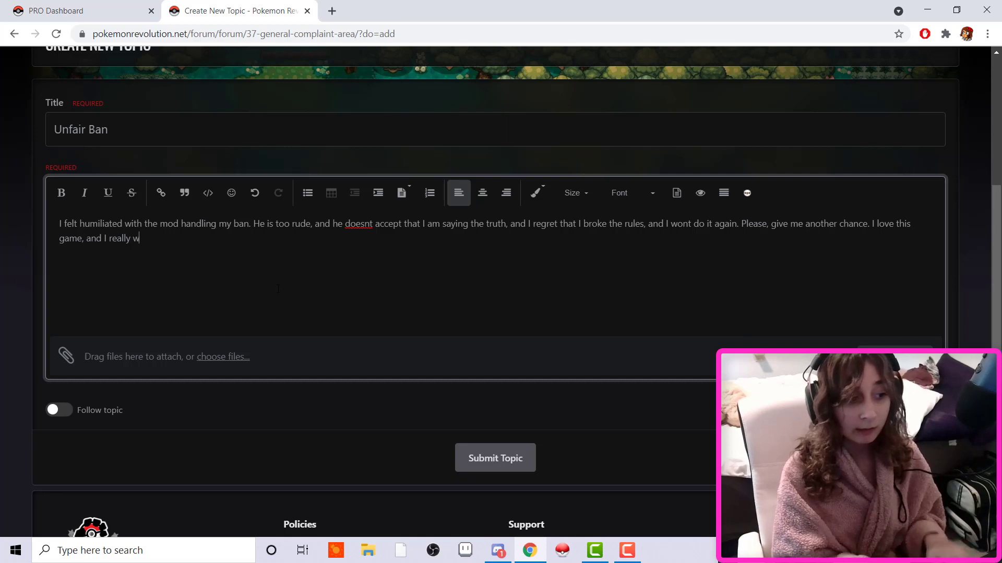
{"action": "type", "text": "ayi"}
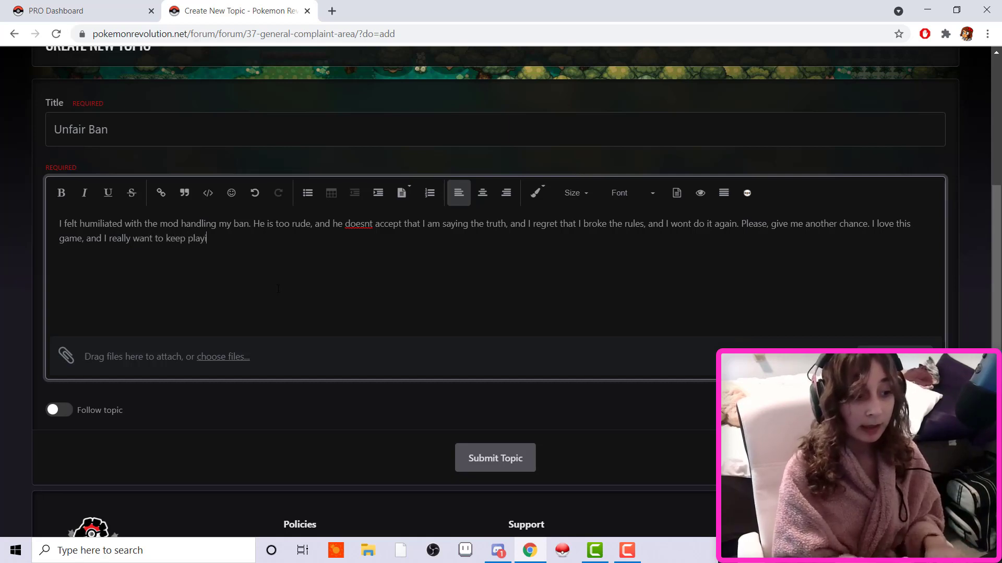
{"action": "type", "text": "ng. I promise ts"}
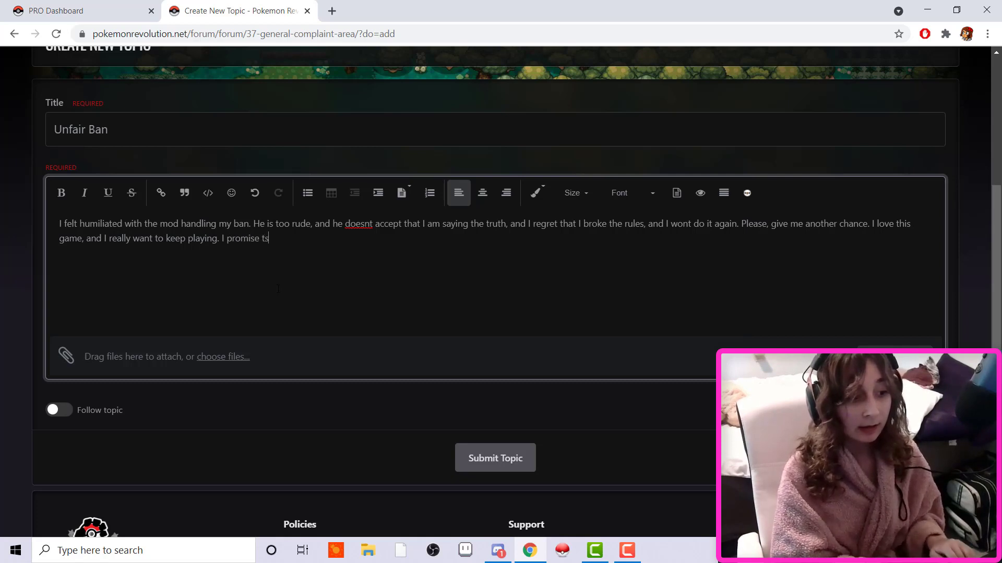
Fix a typo in the body's 'I promise this will be my last ban' sentence
{"action": "key", "text": "BackSpace"}
{"action": "type", "text": "his will be my last b"}
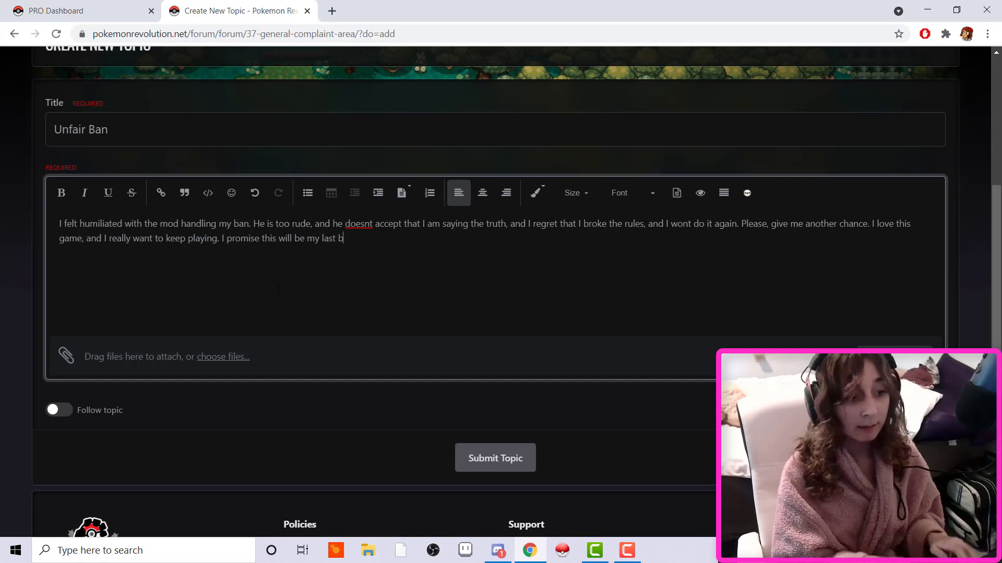
{"action": "type", "text": "ance."}
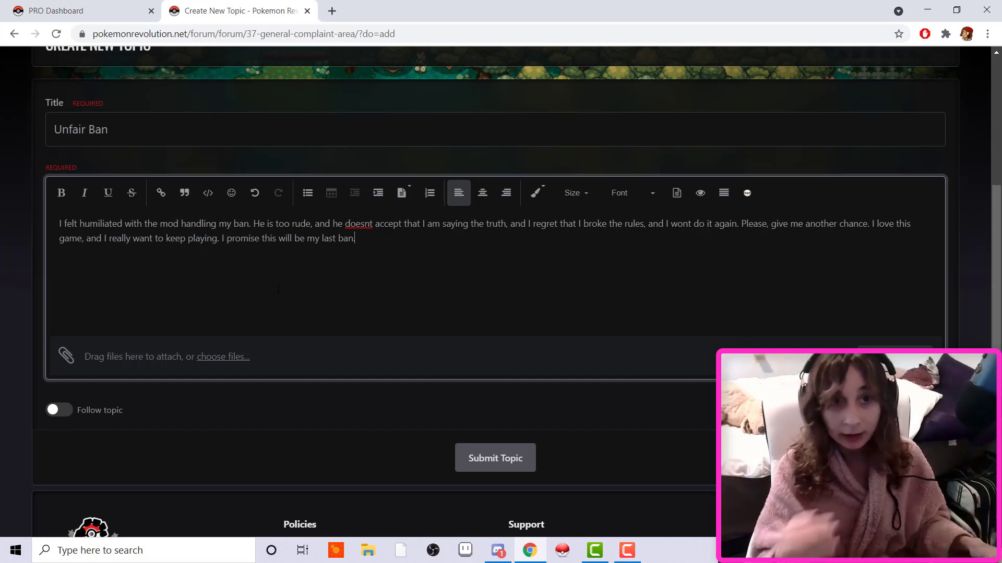
{"action": "type", "text": "."}
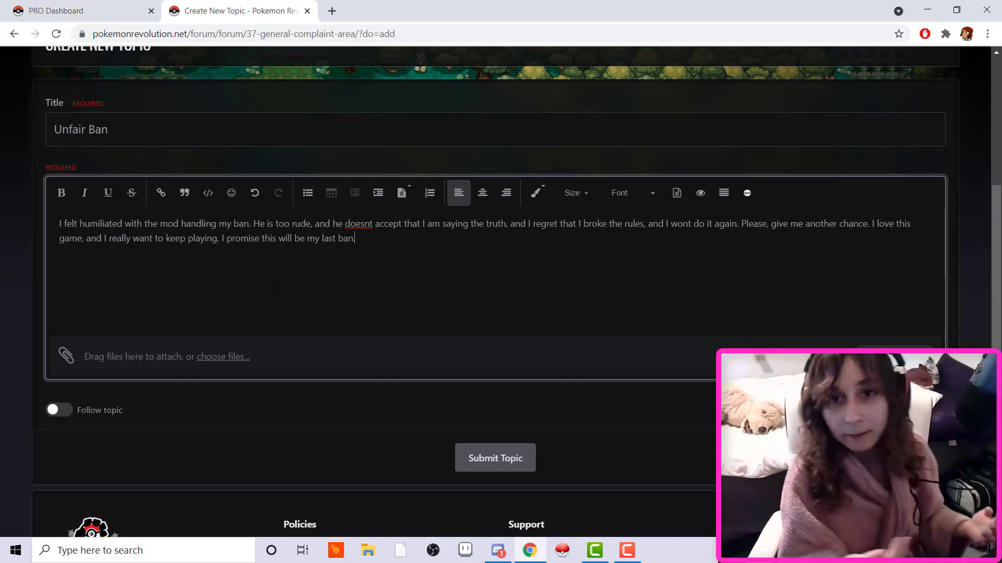
{"action": "type", "text": "."}
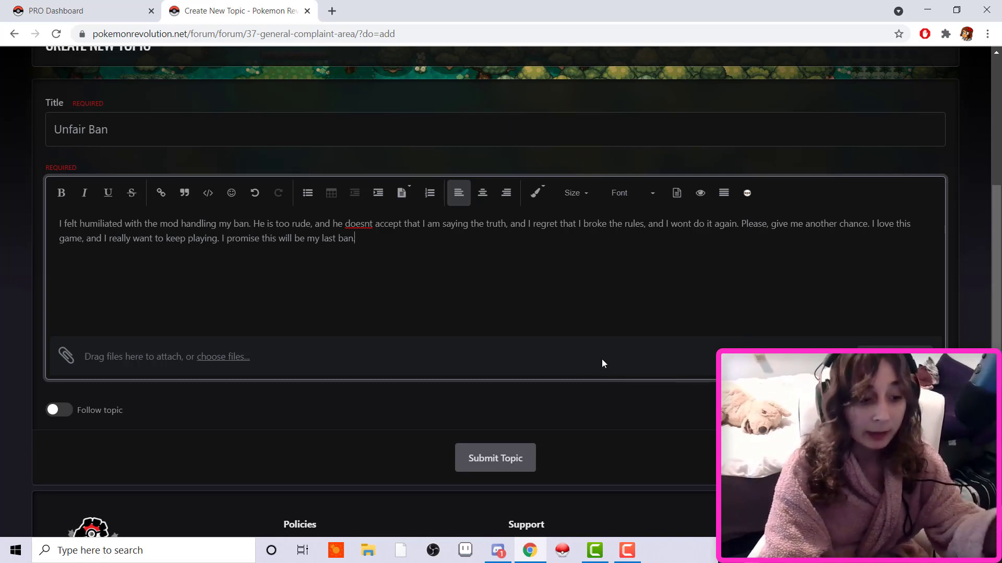
{"action": "scroll", "coordinate": [602, 363], "scroll_direction": "down", "scroll_amount": 1}
{"action": "scroll", "coordinate": [689, 393], "scroll_direction": "up", "scroll_amount": 2}
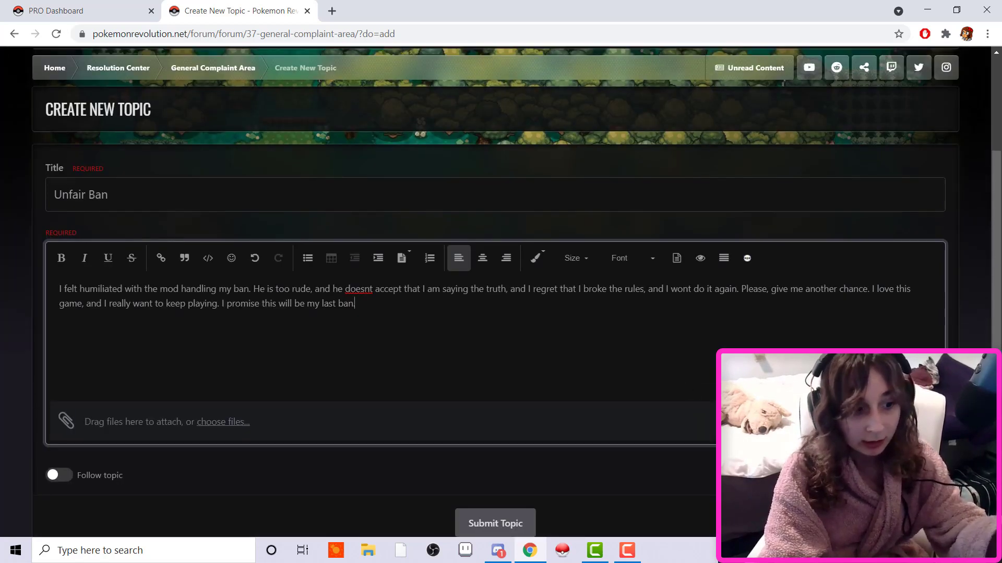
{"action": "scroll", "coordinate": [501, 313], "scroll_direction": "up", "scroll_amount": 1}
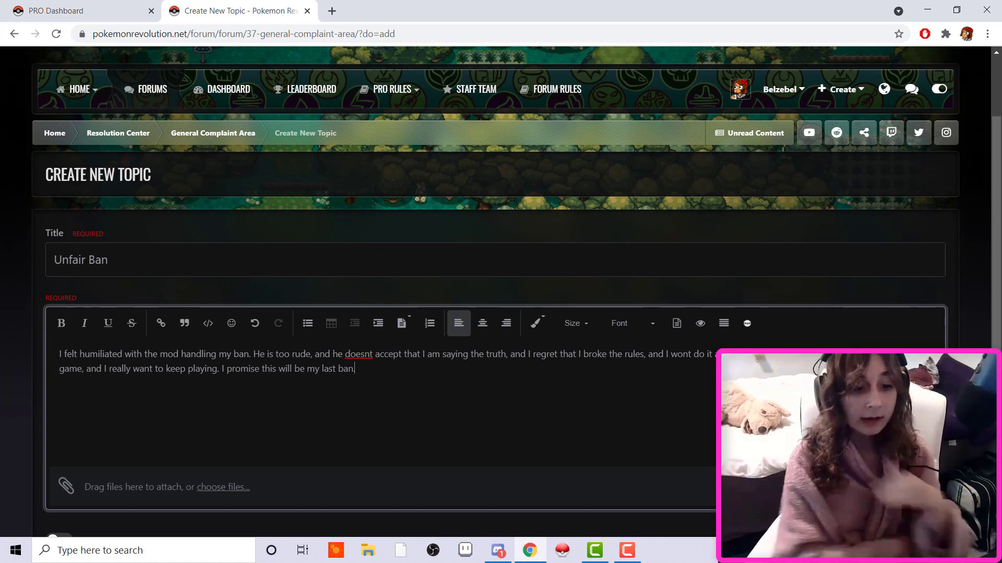
{"action": "type", "text": "."}
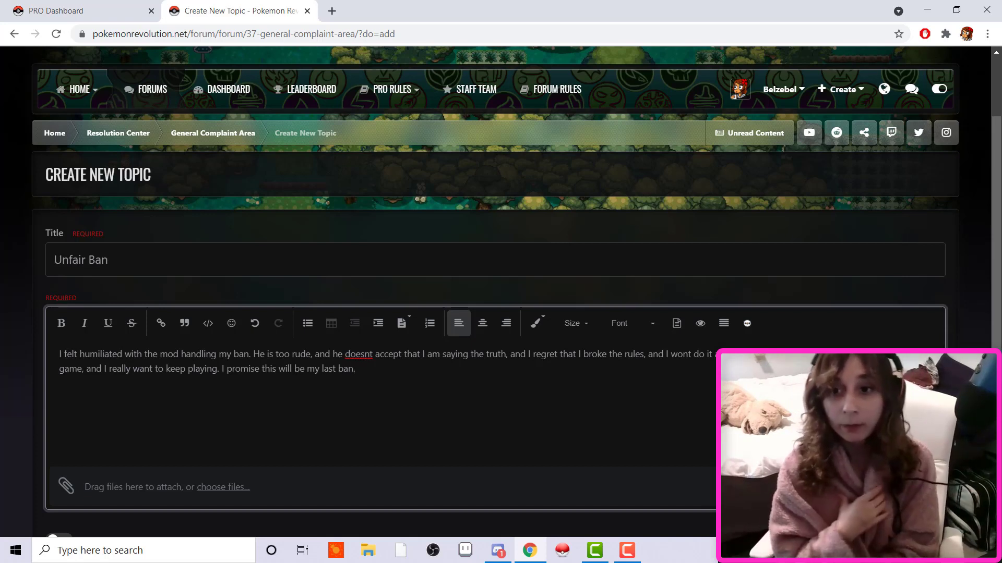
{"action": "key", "text": "BackSpace"}
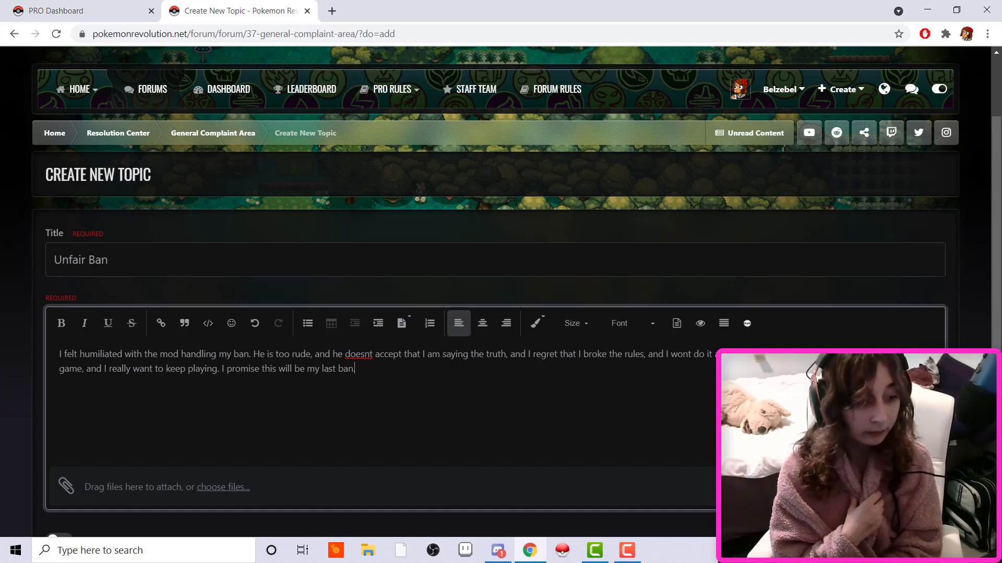
{"action": "key", "text": "BackSpace"}
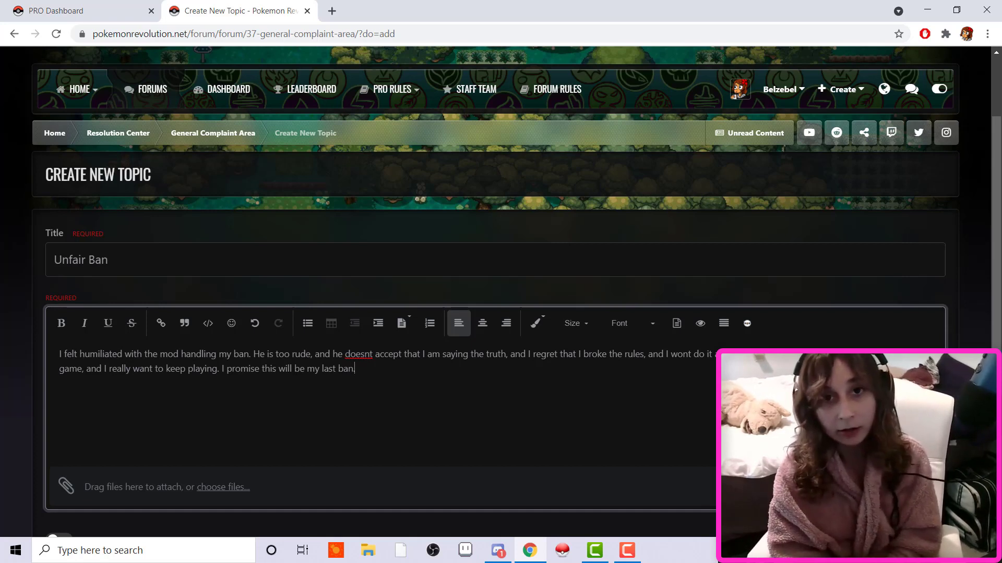
{"action": "type", "text": "."}
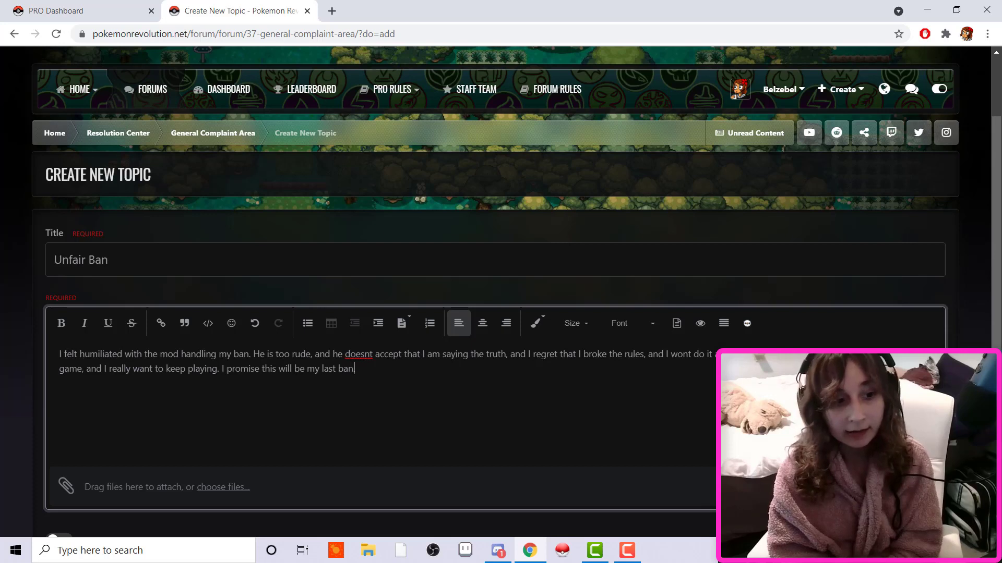
{"action": "type", "text": "."}
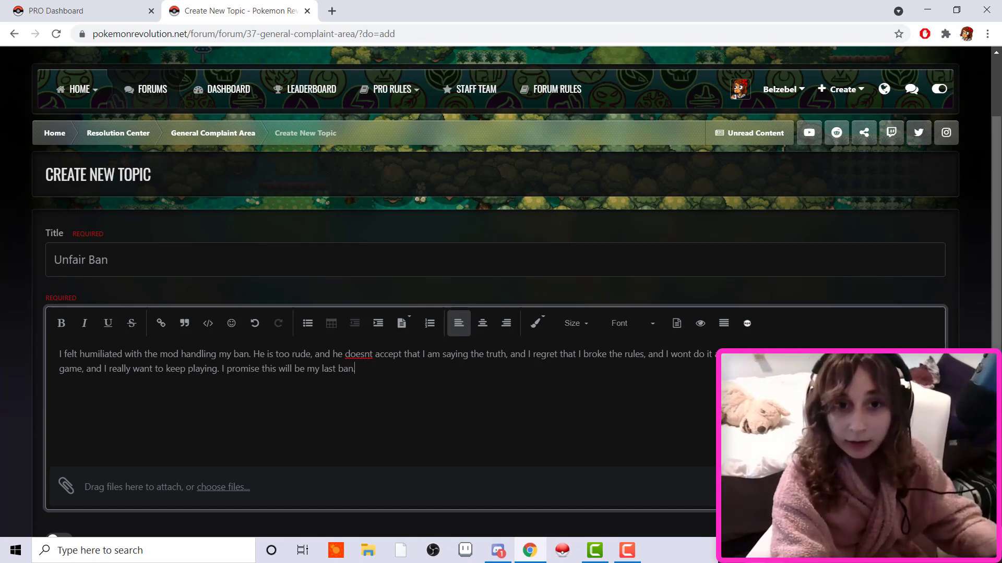
{"action": "type", "text": "."}
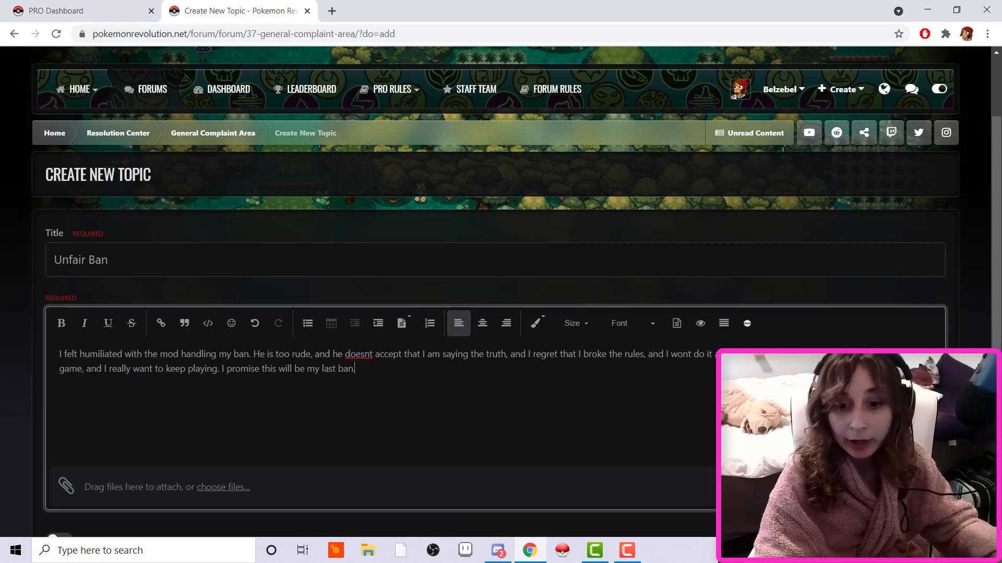
{"action": "type", "text": "."}
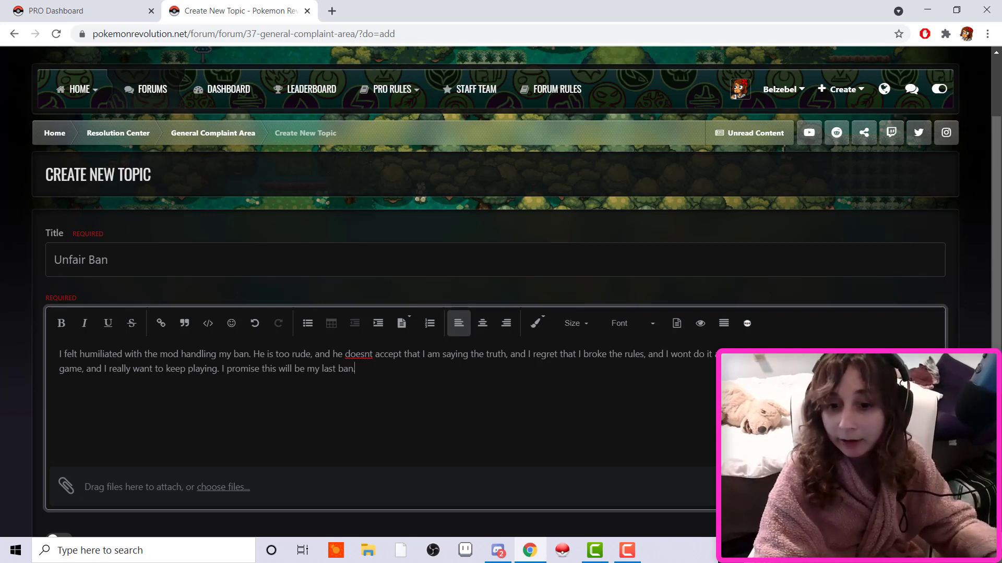